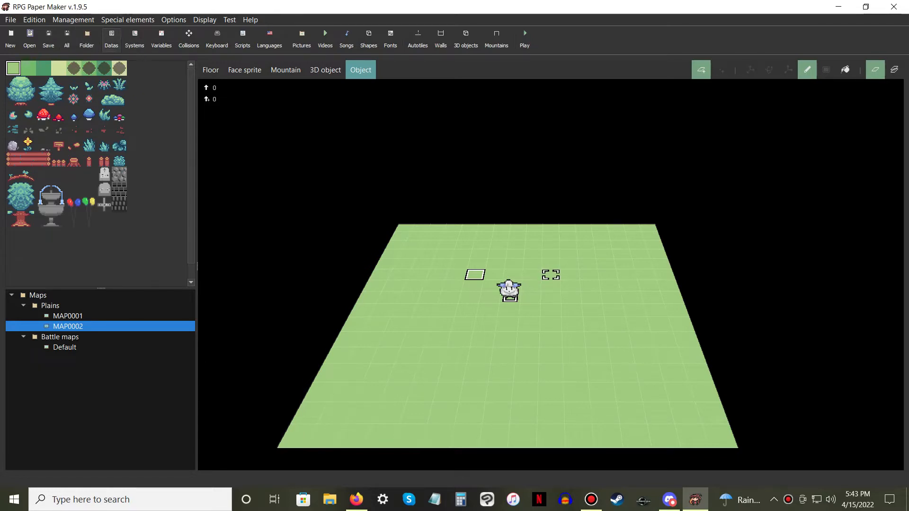
Review the list of heroes defined in the project's data
left_click(112, 39)
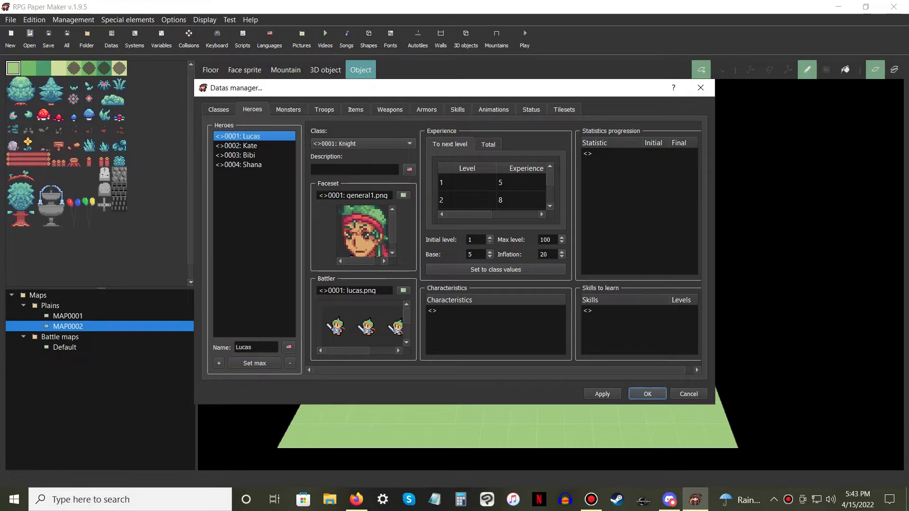
left_click(260, 136)
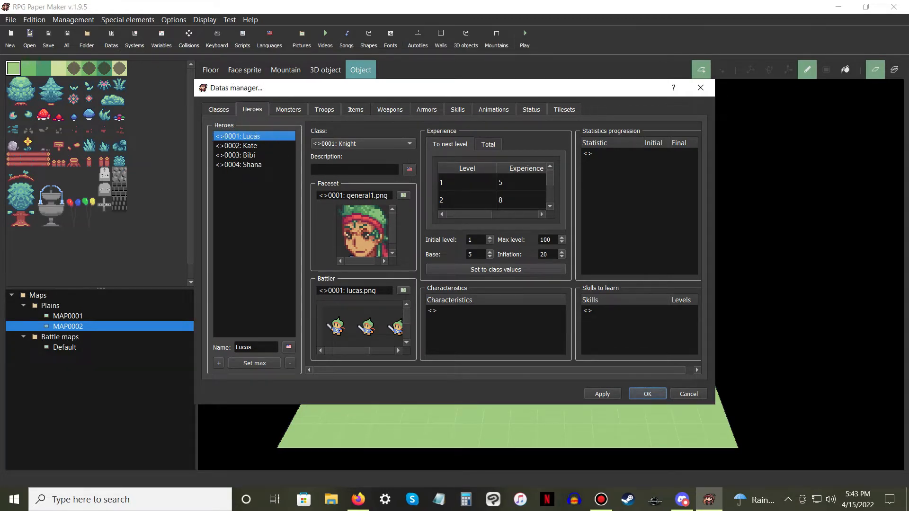
left_click(648, 394)
Examine the first two Modify team commands in the startup reactions of MAP0002, leaving the map properties unchanged
right_click(83, 327)
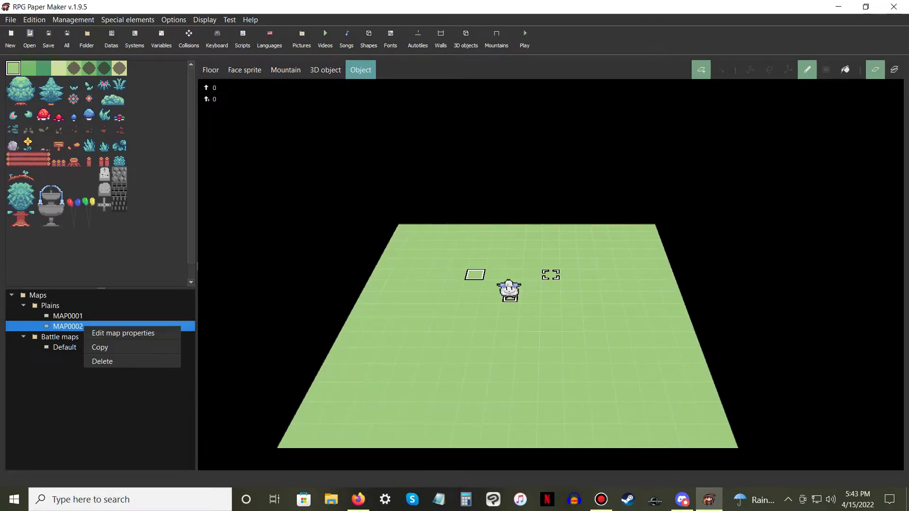
left_click(121, 332)
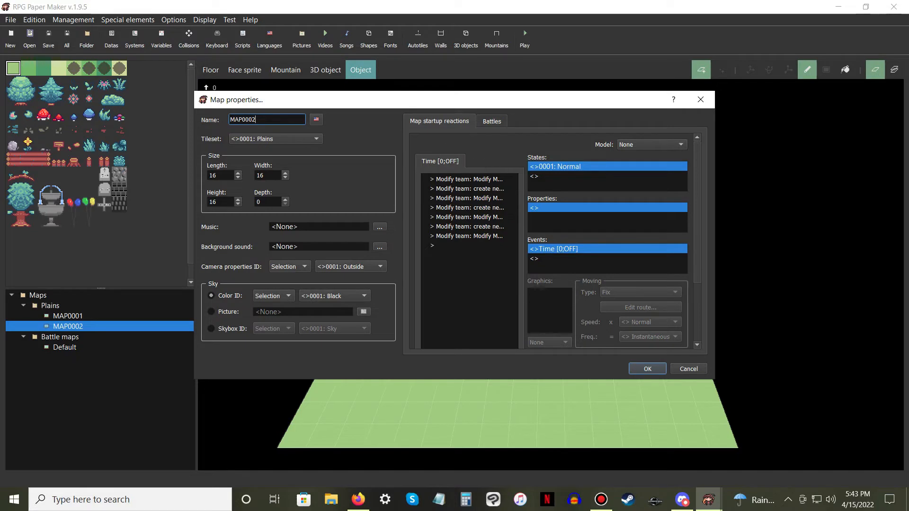
double_click(469, 179)
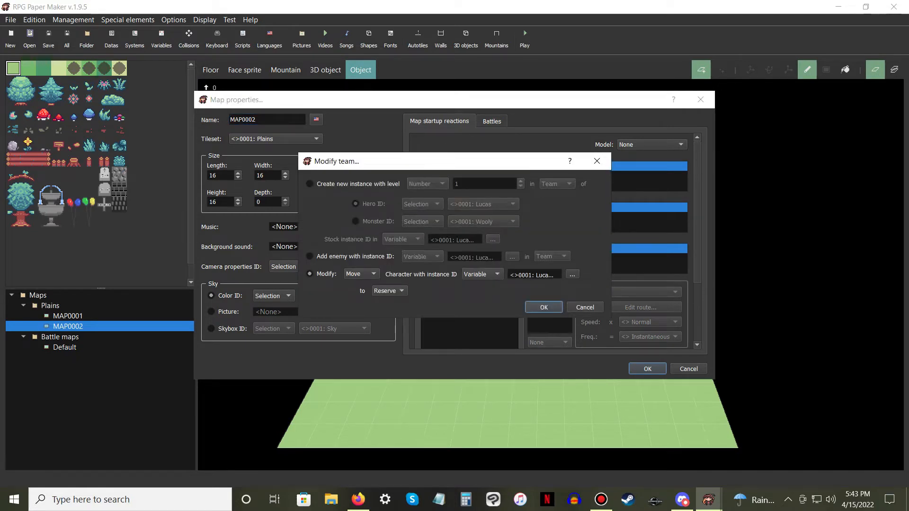
left_click(551, 276)
key("Return")
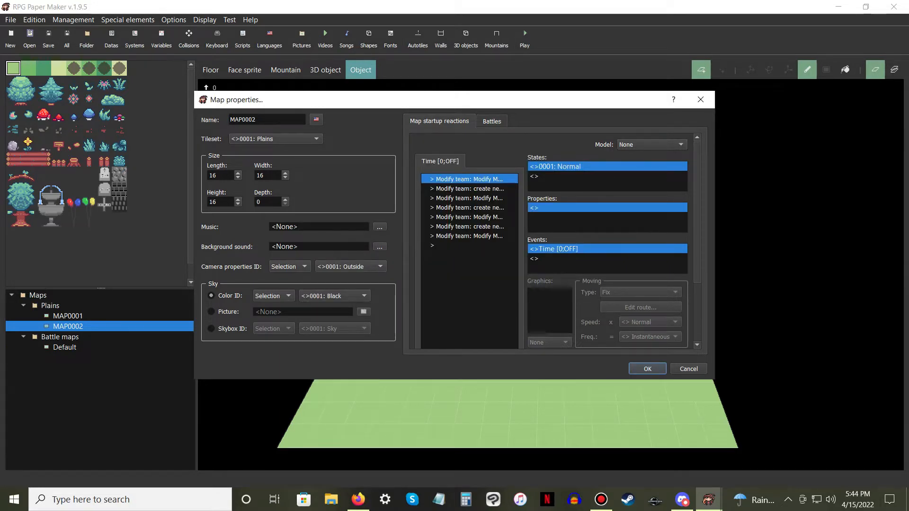
double_click(469, 189)
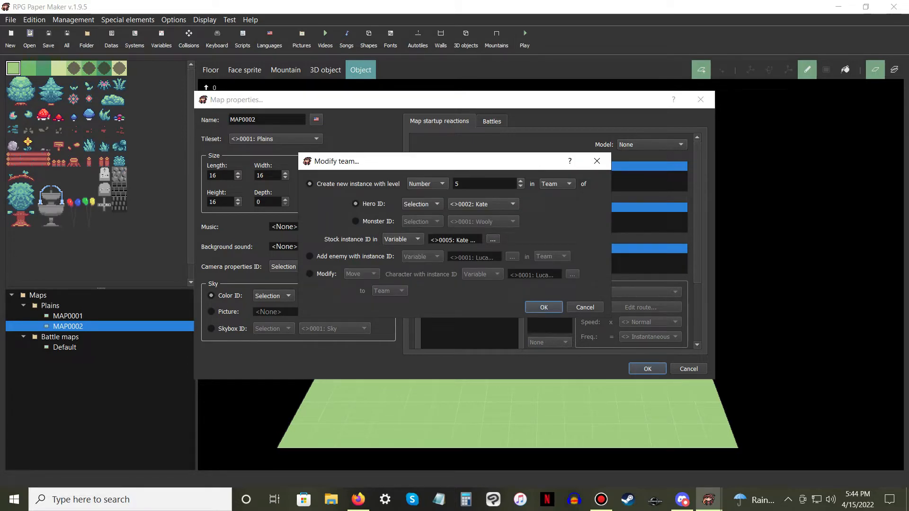
key("Escape")
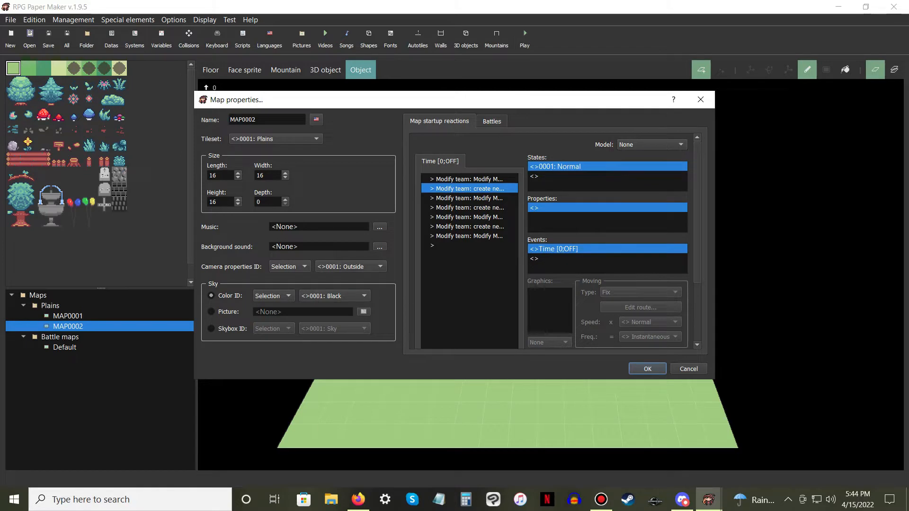
key("Escape")
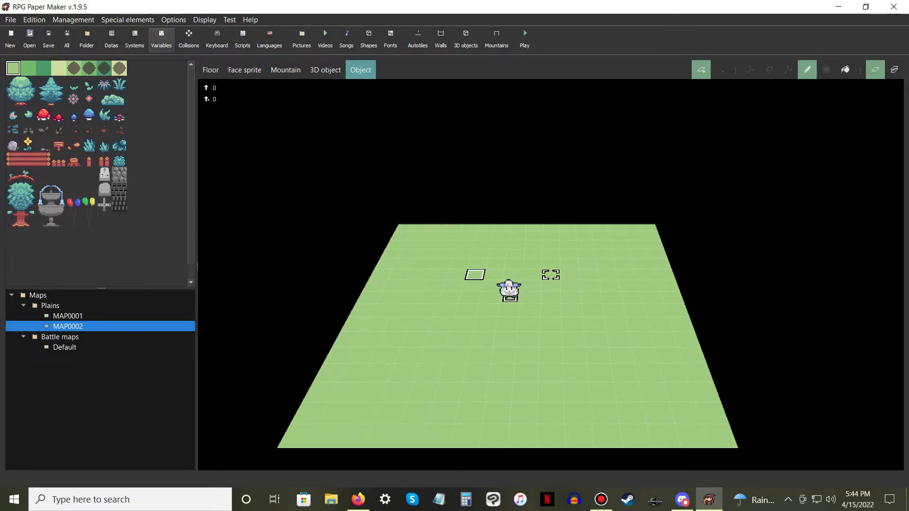
Review the Party Size variable and the hero instance ID variables on page 1 of the project's variables
left_click(161, 38)
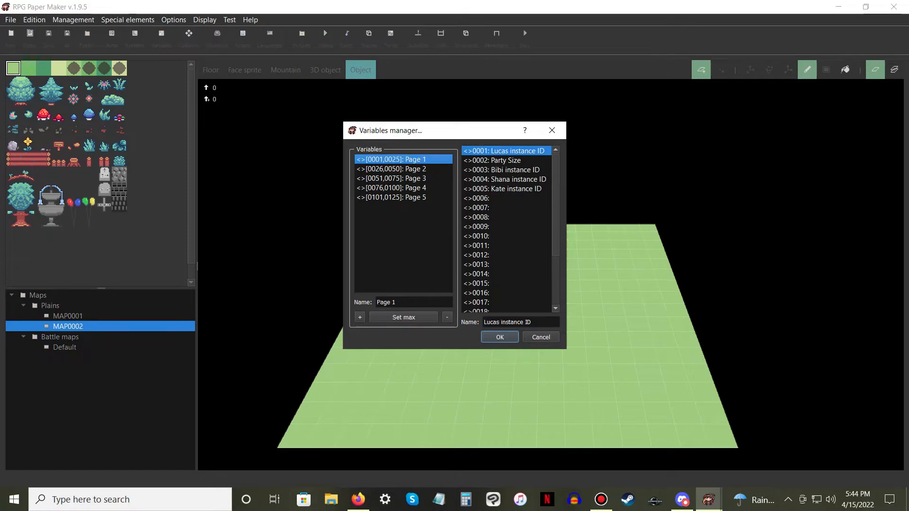
left_click(504, 160)
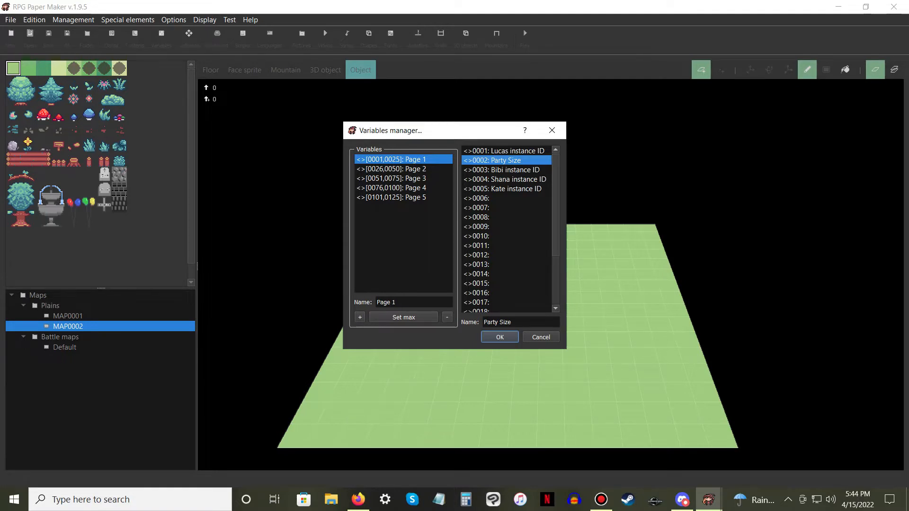
left_click(504, 151)
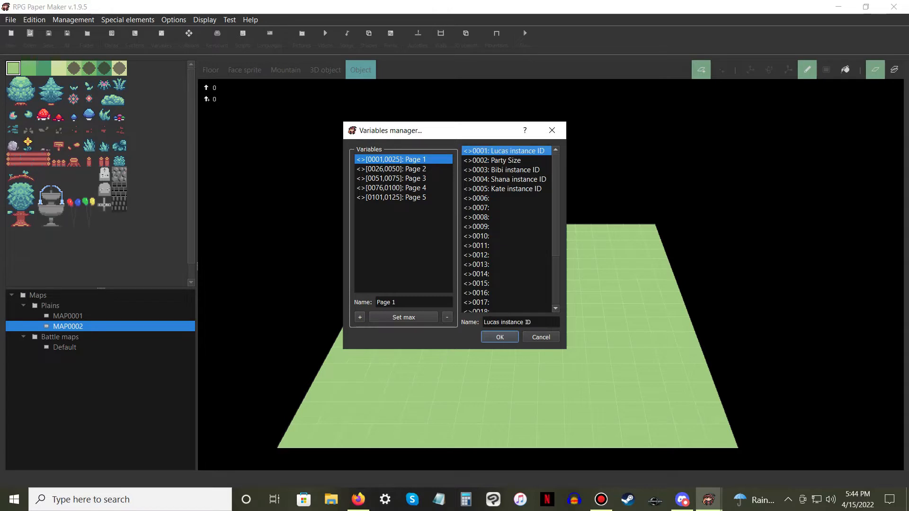
left_click(502, 170)
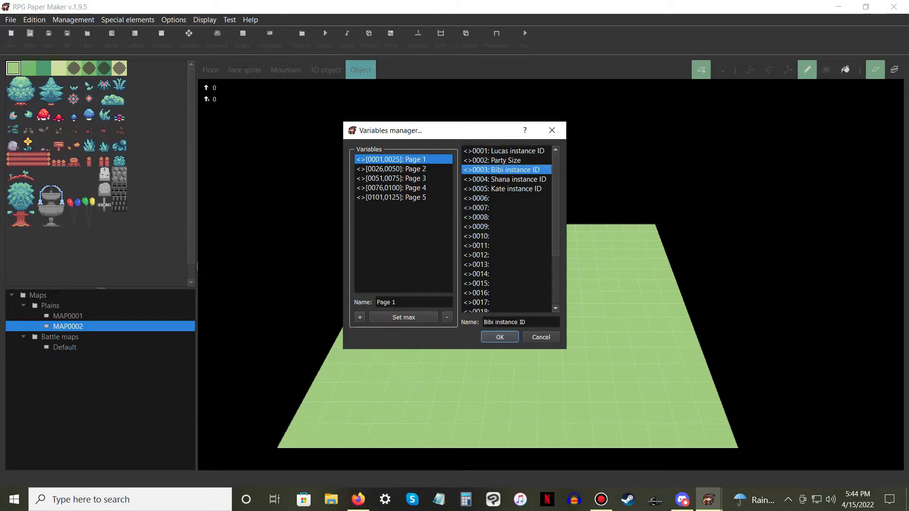
left_click(504, 179)
left_click(504, 188)
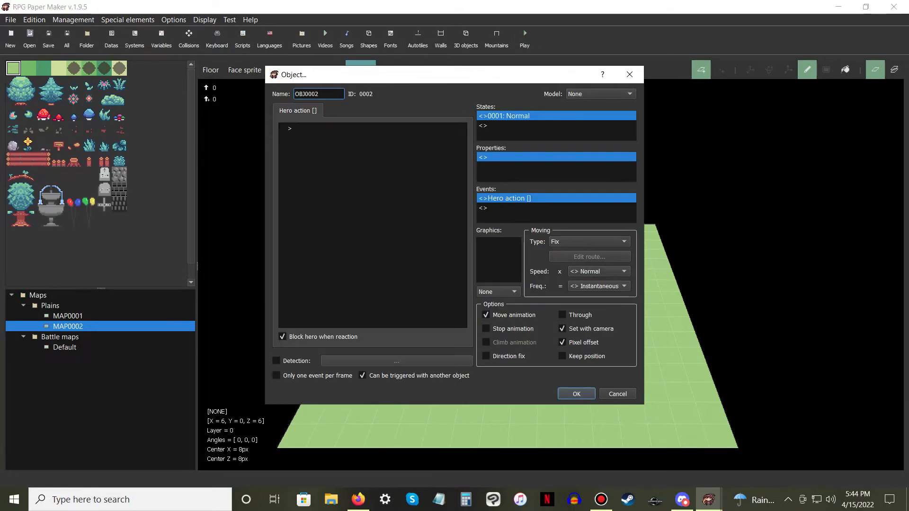
Start a Condition command in the new object's hero action that checks the Party Size variable
right_click(351, 128)
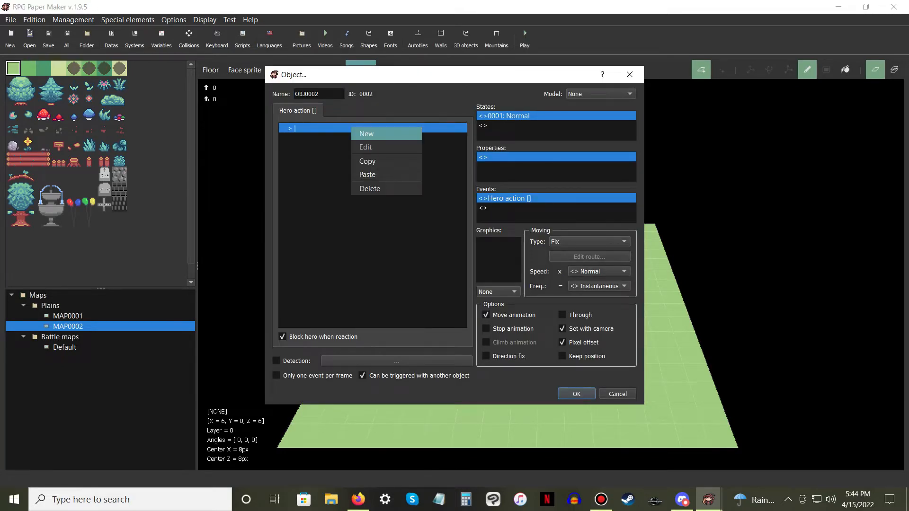
left_click(367, 134)
left_click(450, 115)
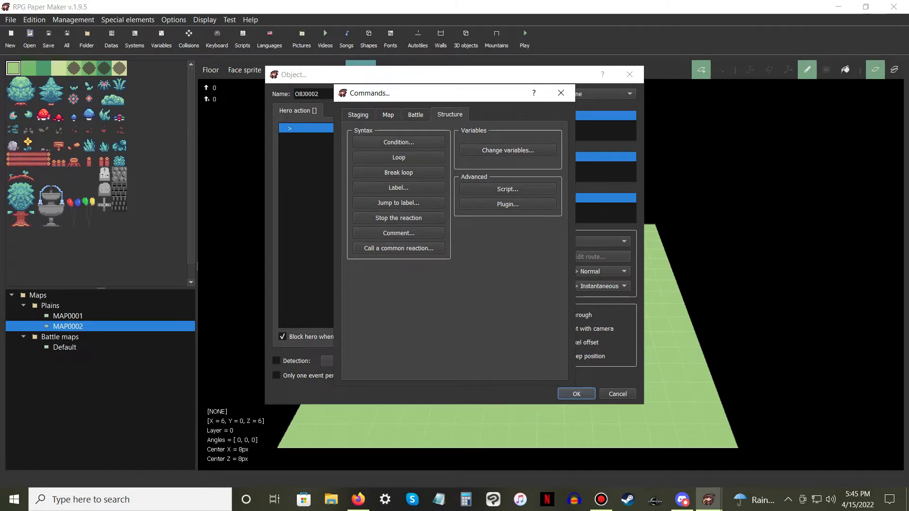
left_click(398, 142)
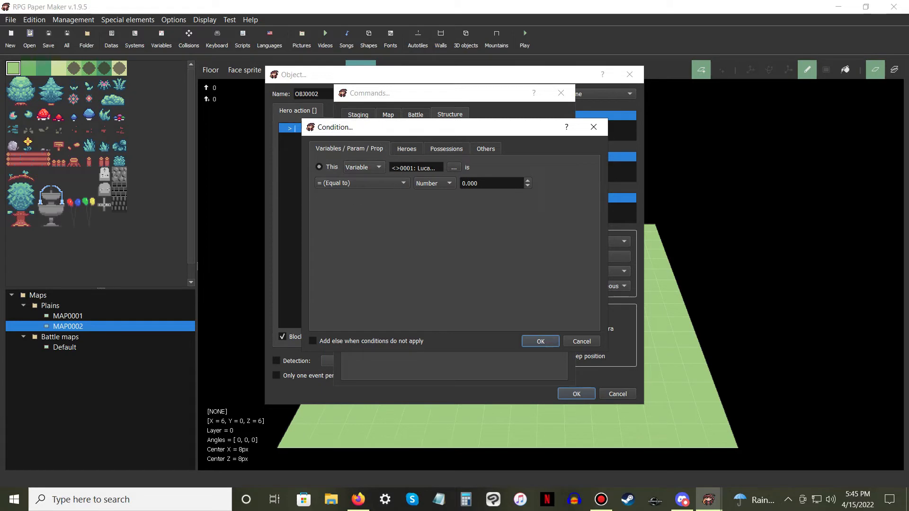
left_click(453, 168)
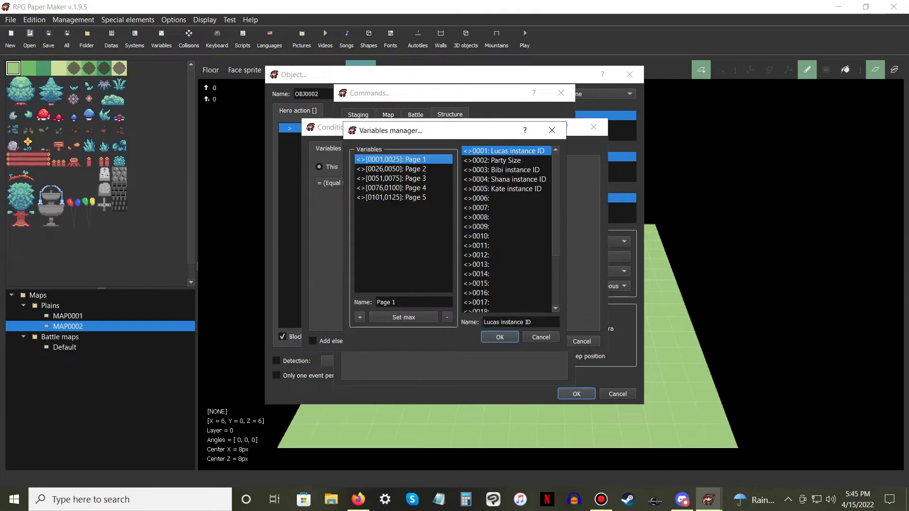
left_click(492, 160)
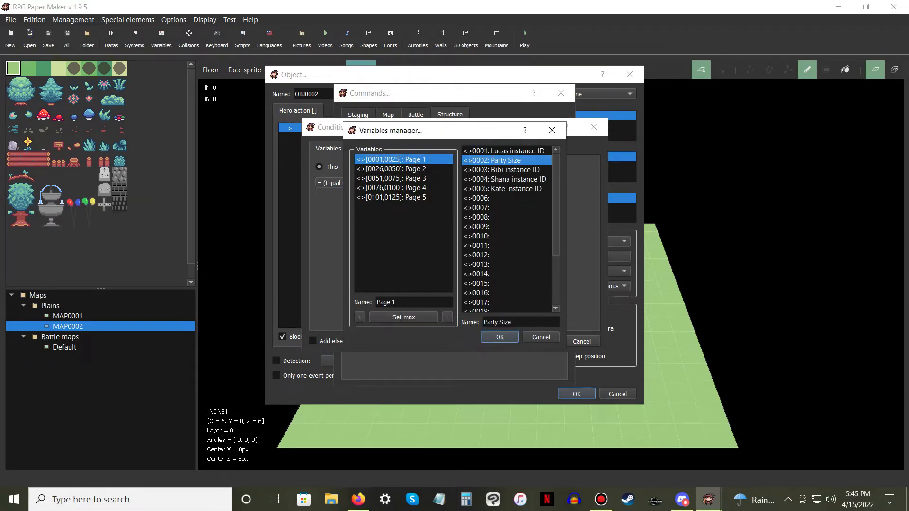
key("Return")
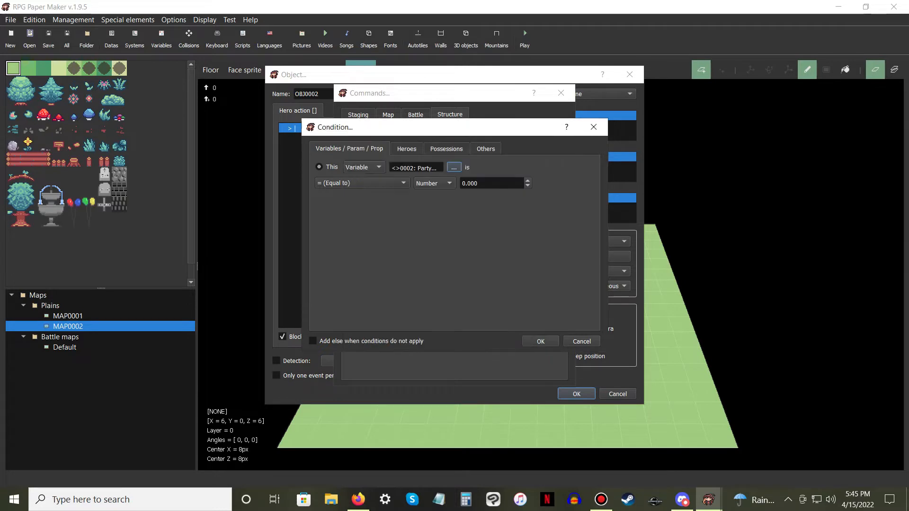
Make the condition greater than or equal to 3, with an else branch, and add it to the reaction
left_click(363, 183)
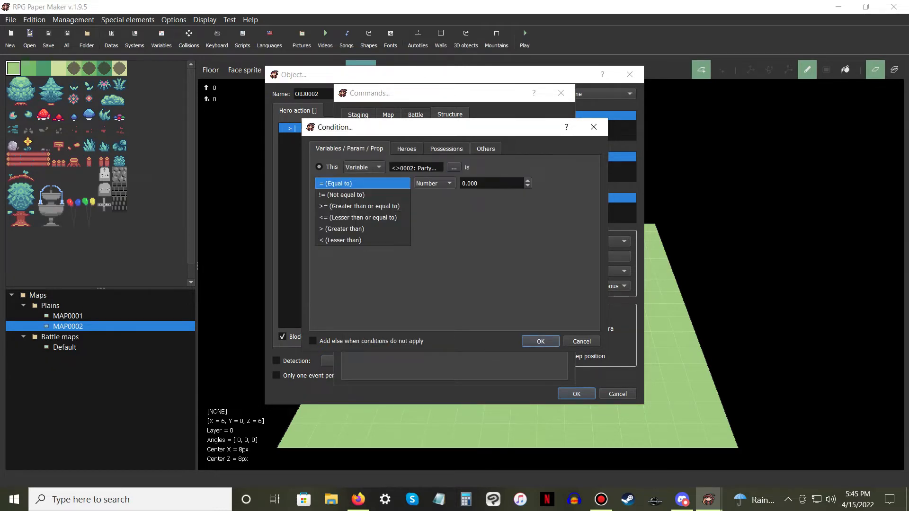
left_click(362, 205)
left_click_drag(479, 184, 460, 183)
type("3")
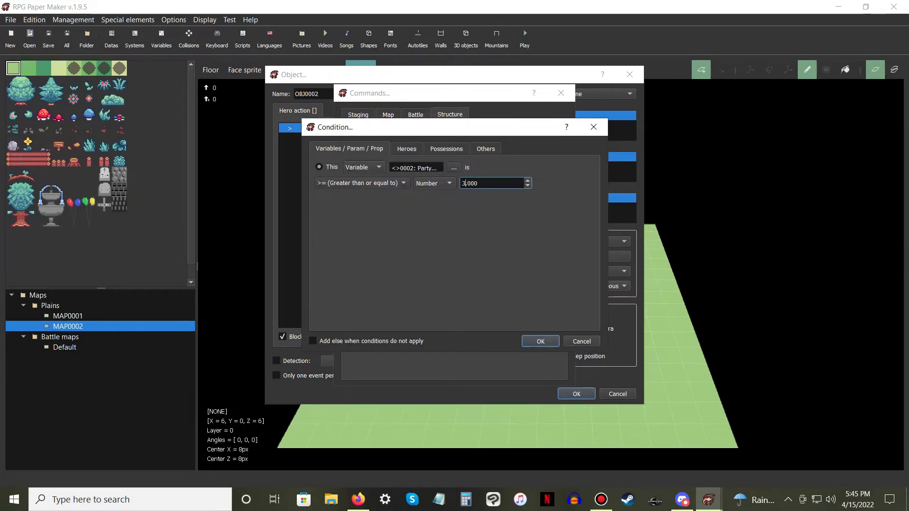
left_click(312, 341)
key("Return")
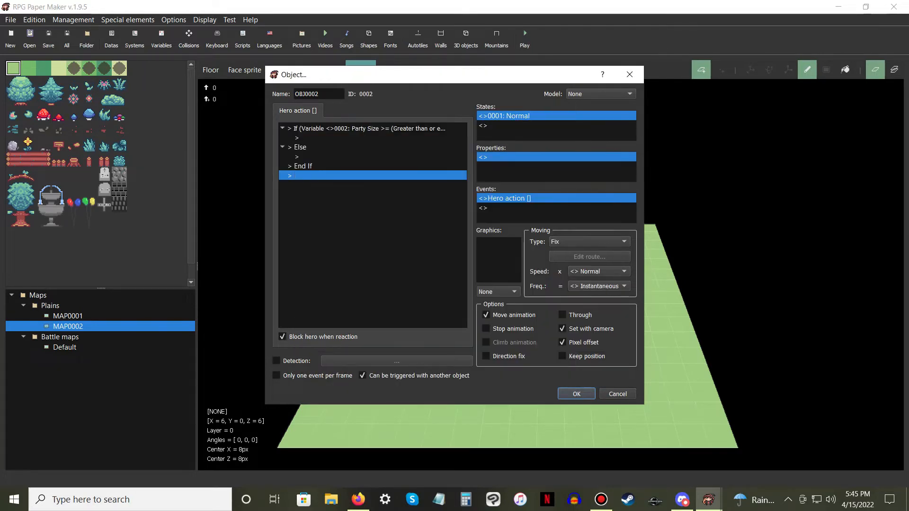
Give the object the front-facing lucas.png character graphic and name the object Lucas
double_click(499, 260)
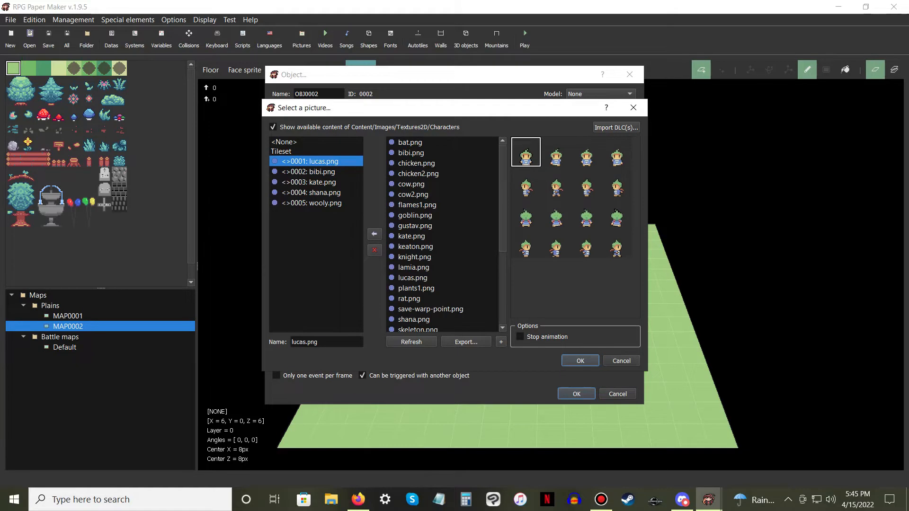
key("Return")
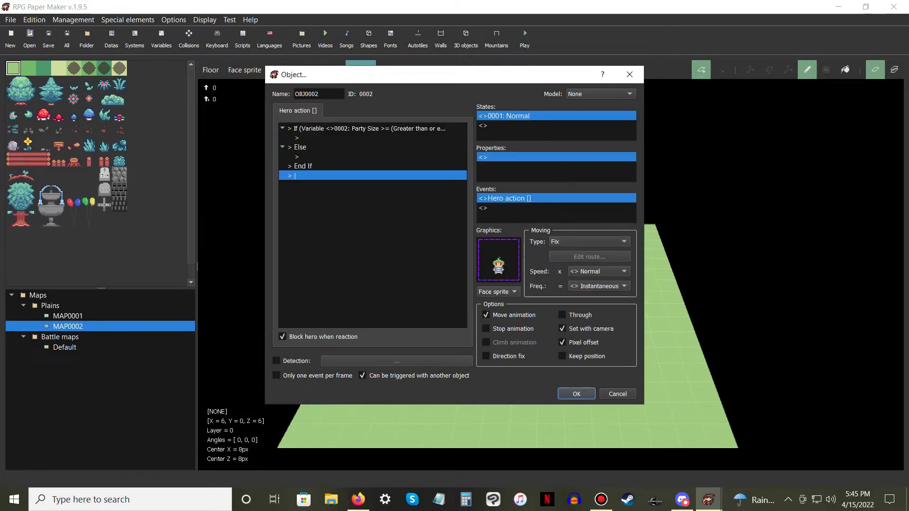
double_click(308, 94)
type("Lucas")
Create a Show text command in the Else branch reading "Add Lucas to the Party?"
left_click(308, 157)
right_click(324, 157)
left_click(337, 162)
left_click(400, 143)
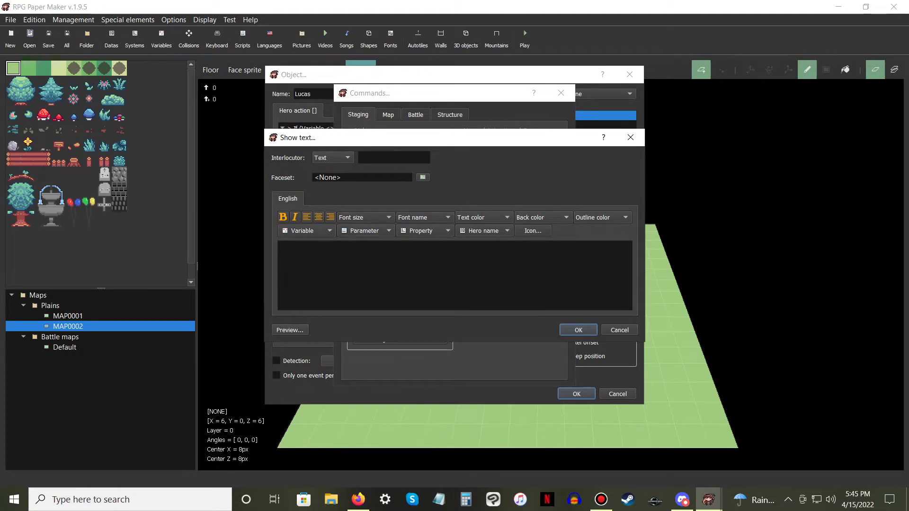
type("Add Lucas to the Party")
Format the whole message with font size 5 and centre alignment, and add it to the Else branch
key("ctrl+a")
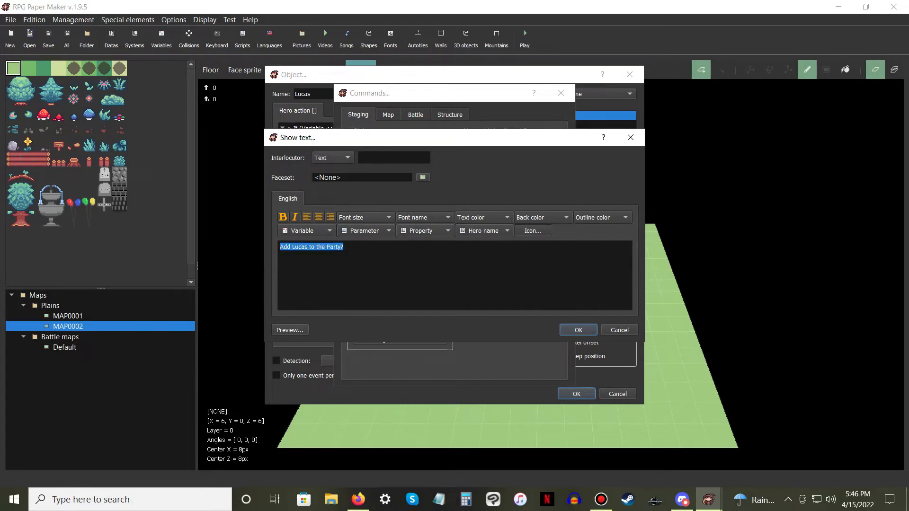
left_click(364, 217)
left_click(360, 275)
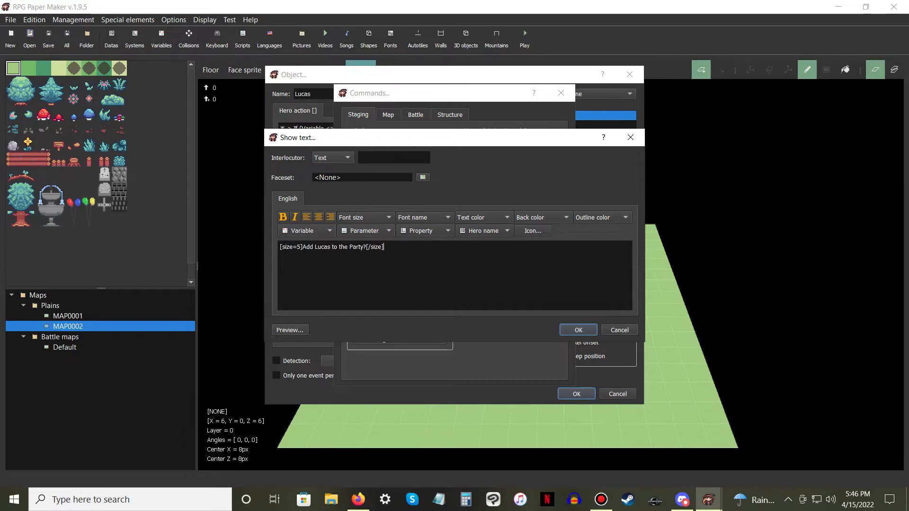
left_click_drag(384, 248, 327, 247)
left_click_drag(384, 247, 279, 247)
left_click(318, 217)
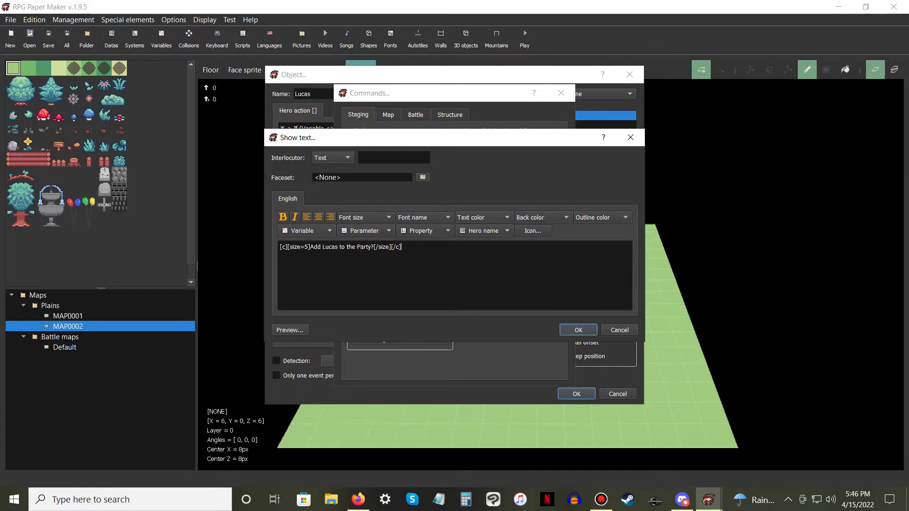
left_click(578, 330)
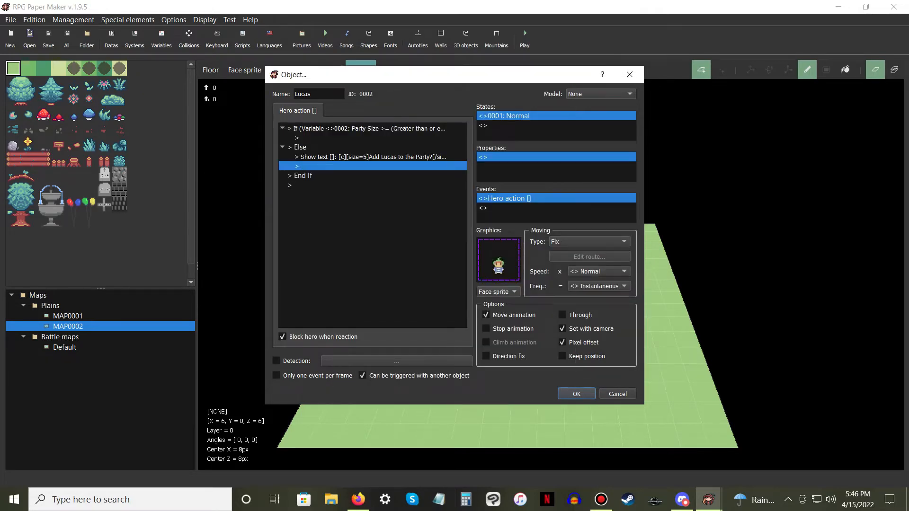
Add a Display choices command with Yes and No below the message in the Else branch
right_click(333, 165)
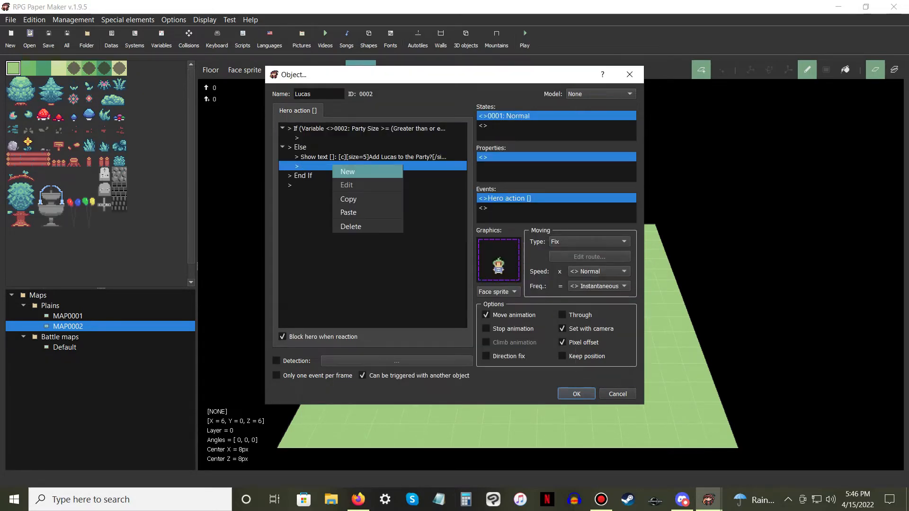
left_click(351, 171)
left_click(399, 157)
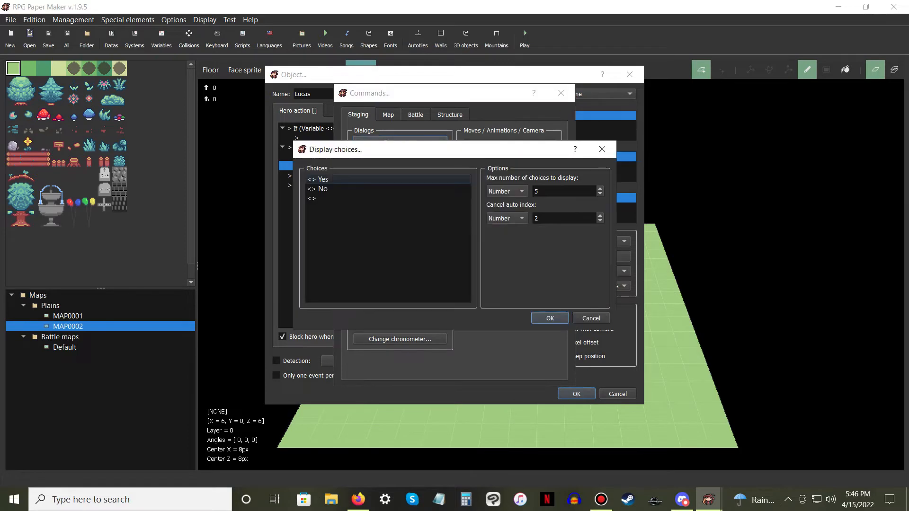
left_click(359, 179)
left_click(359, 189)
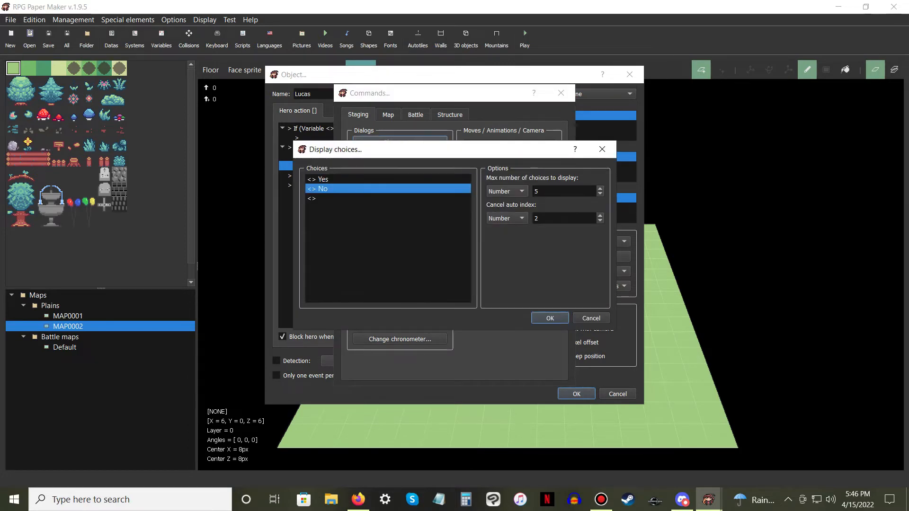
left_click(550, 318)
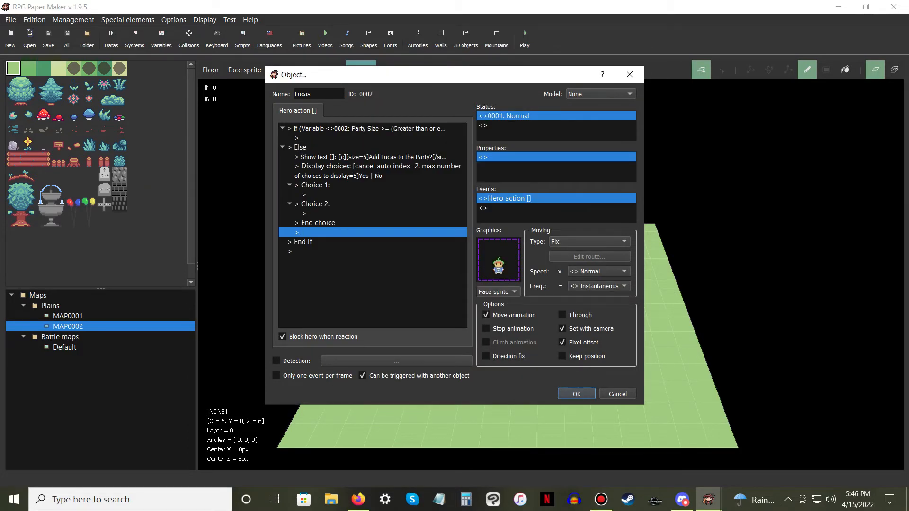
Add a Modify team command under Choice 1 that moves the character with the instance ID in variable 0001: Lucas instance ID to Team
left_click(331, 195)
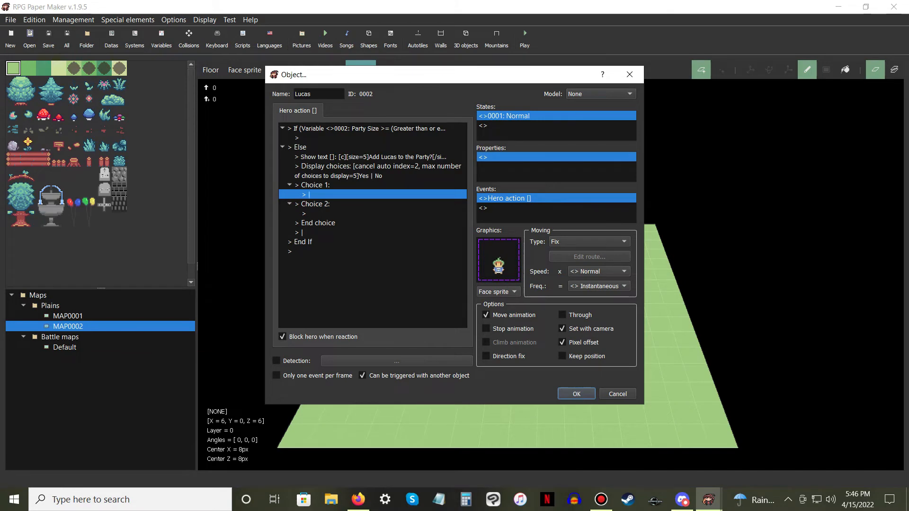
right_click(316, 193)
left_click(334, 198)
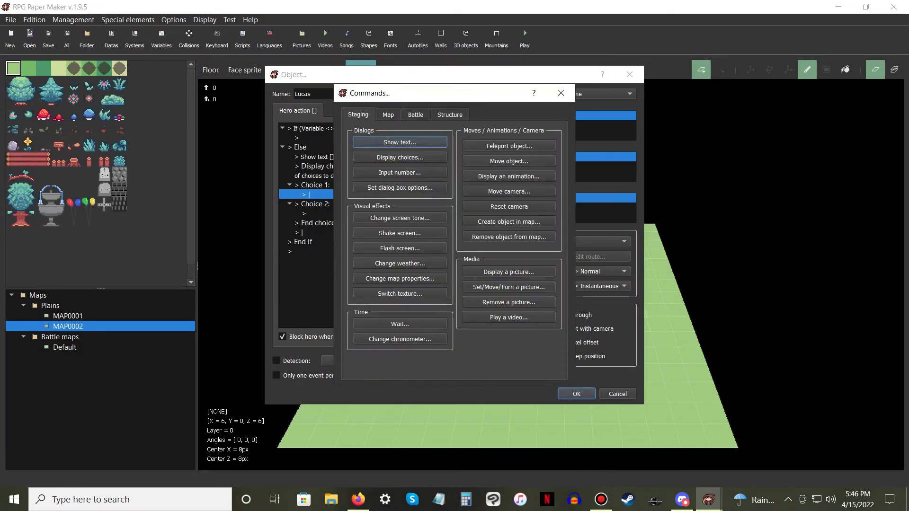
left_click(388, 115)
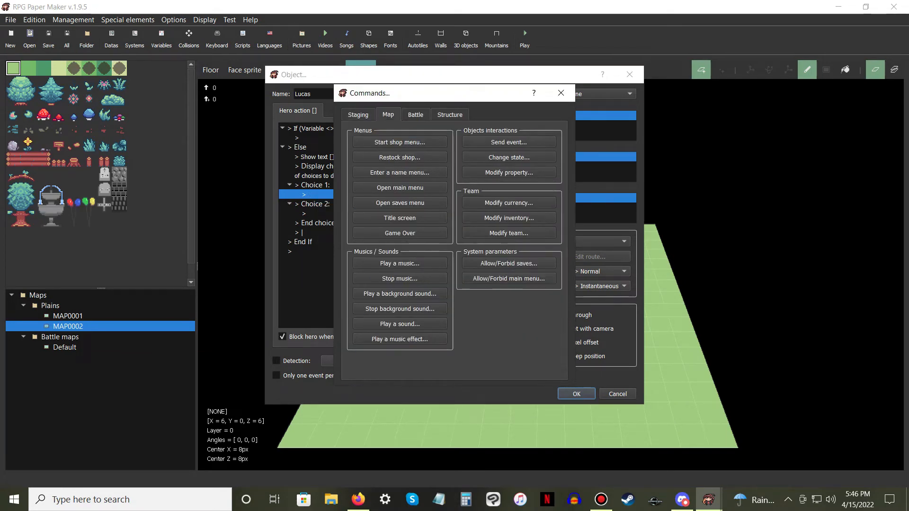
left_click(508, 231)
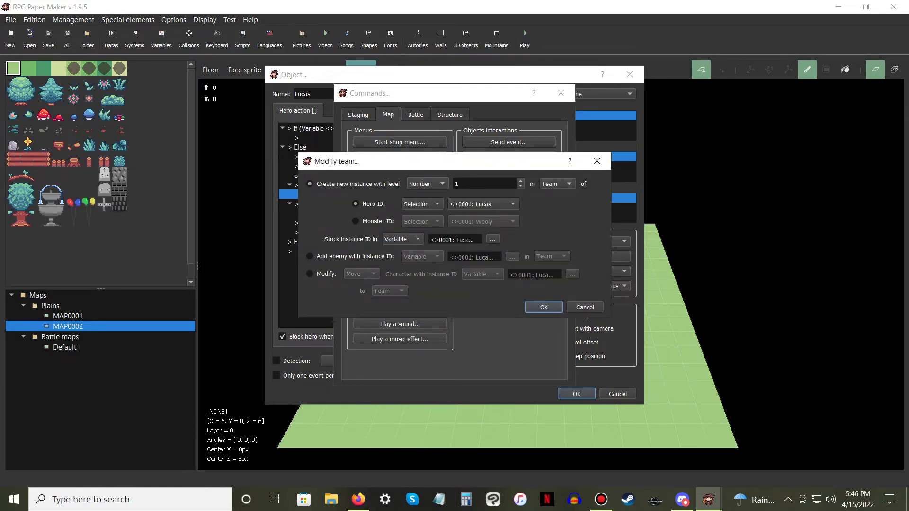
left_click(310, 274)
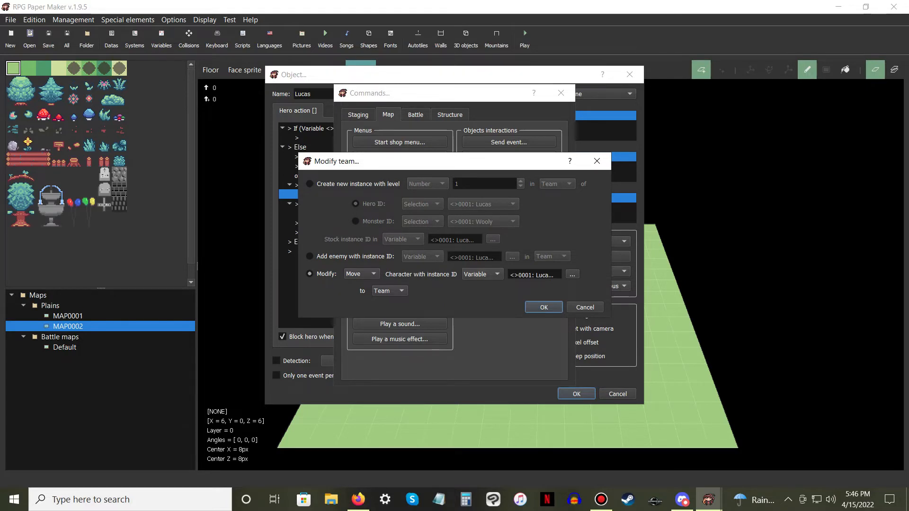
left_click(572, 274)
left_click(495, 149)
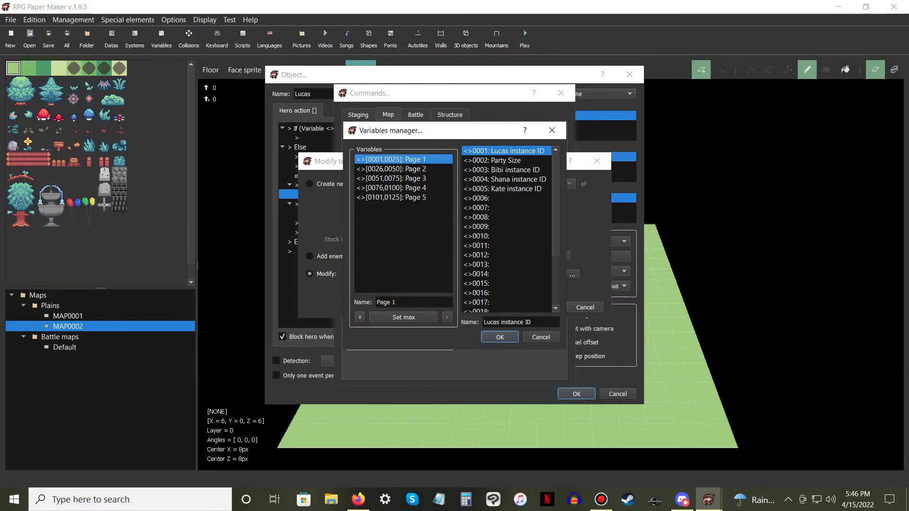
left_click(500, 337)
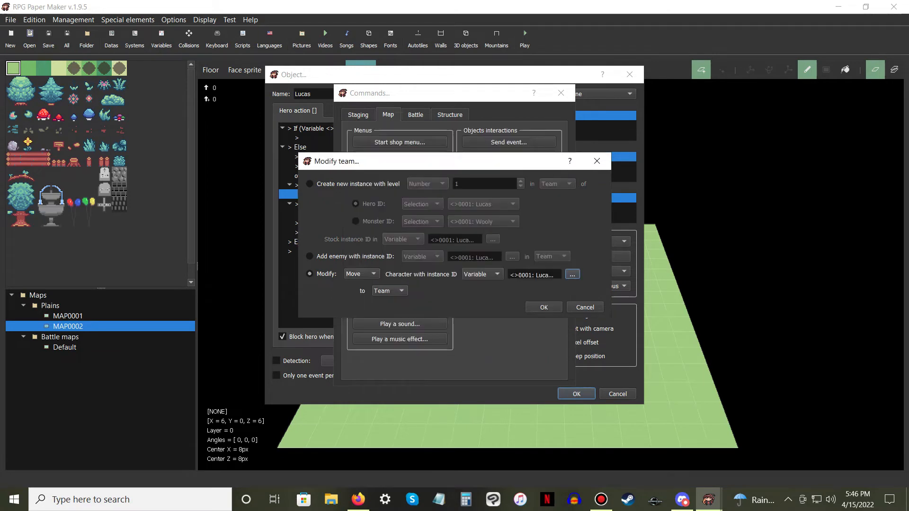
left_click(388, 291)
left_click(543, 307)
Add a Change variables command under Choice 1 that increases variable 0002: Party Size by 1
right_click(364, 204)
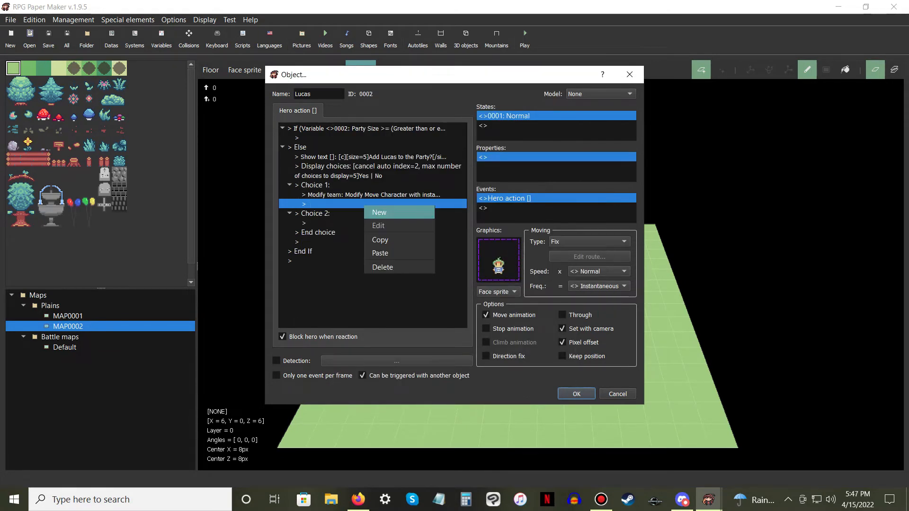
left_click(377, 209)
key("ctrl+Tab")
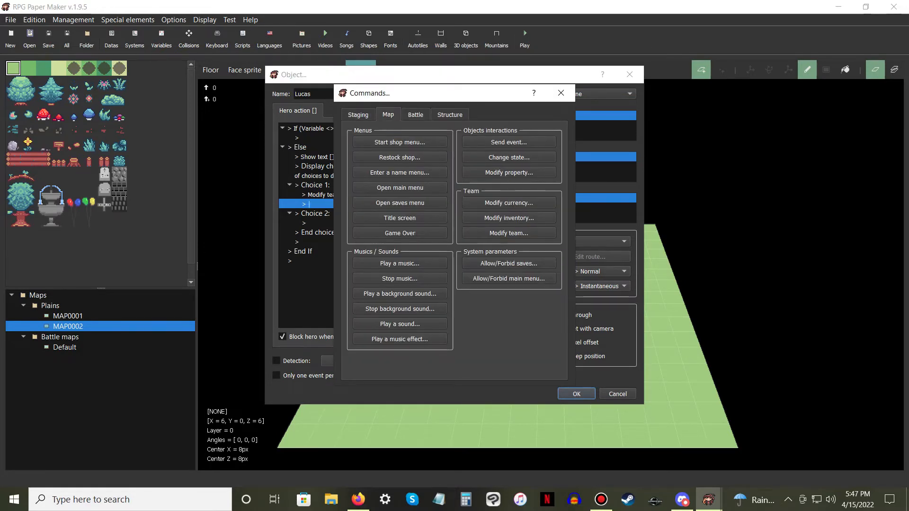
key("ctrl+Tab")
key("ctrl+Tab")
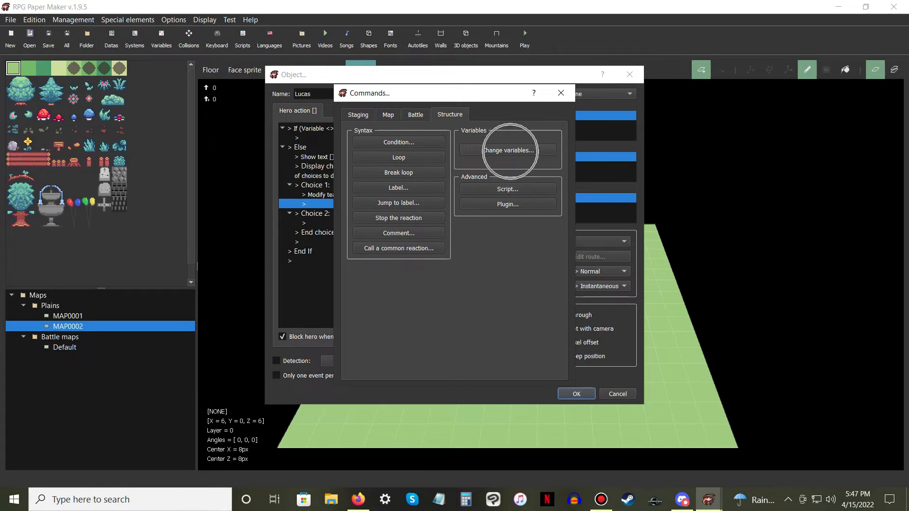
left_click(508, 150)
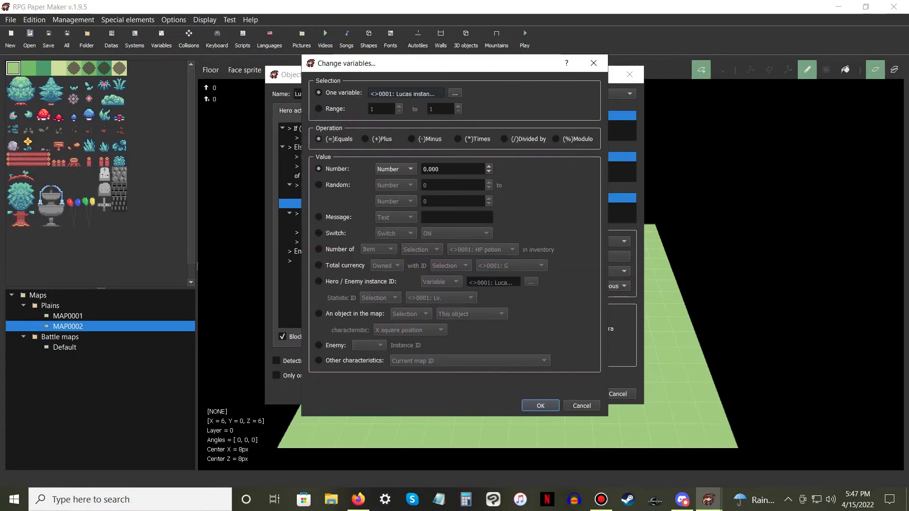
left_click(455, 93)
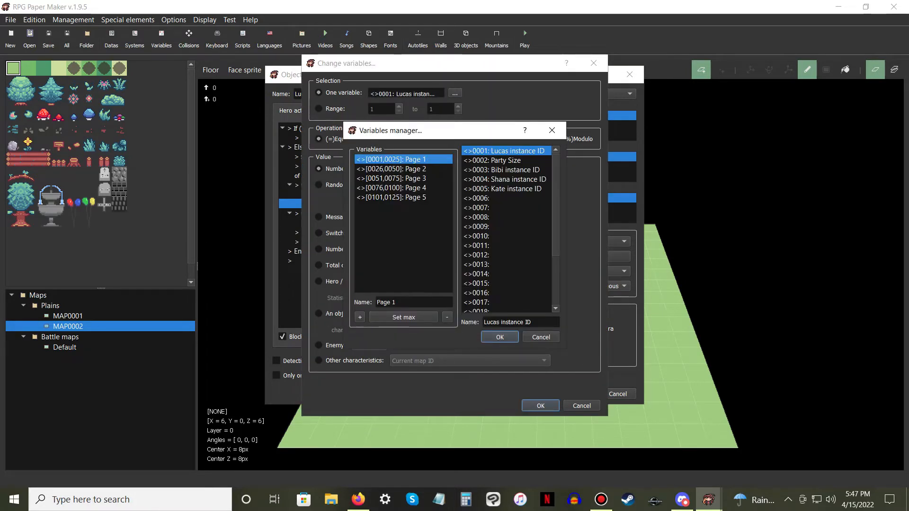
left_click(492, 161)
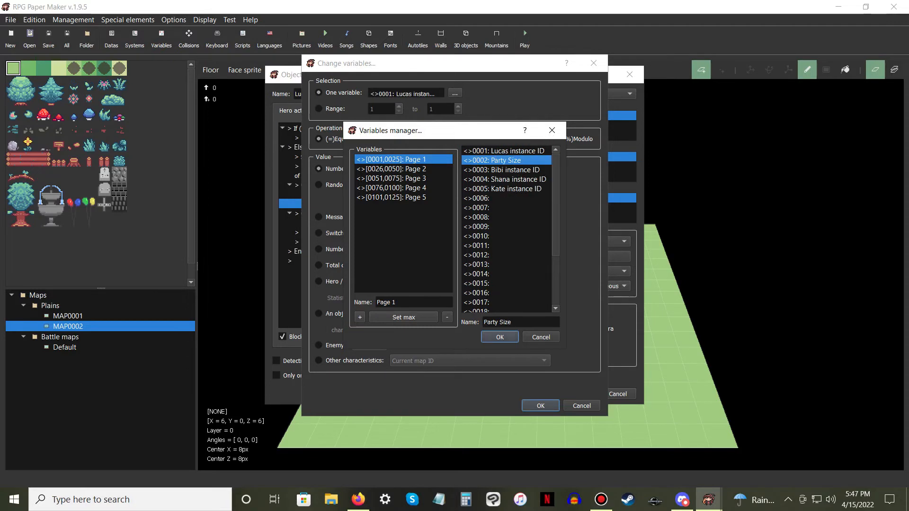
key("Return")
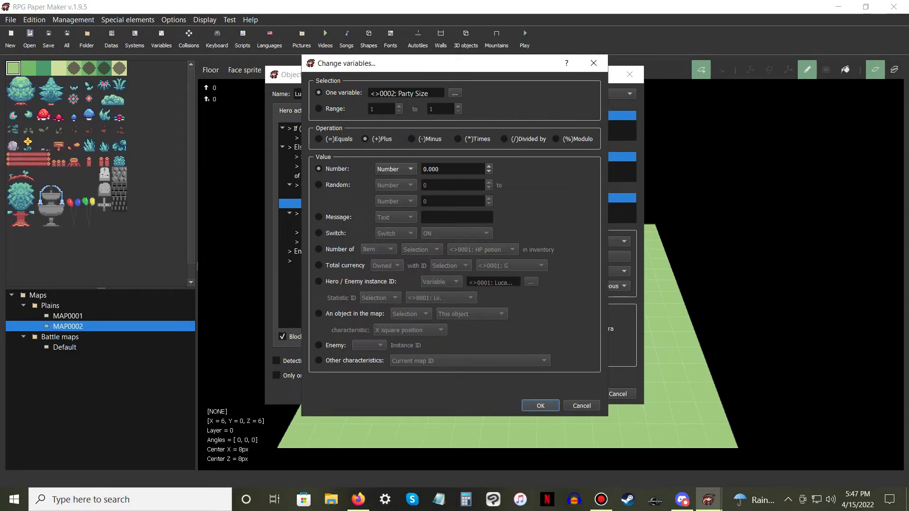
left_click(380, 139)
double_click(425, 169)
type("1")
key("Return")
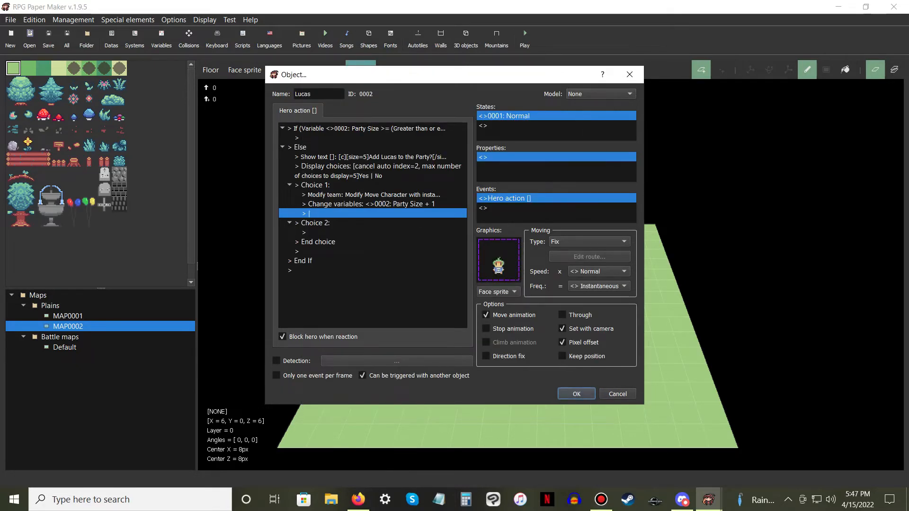
Add a Change state command under Choice 1 that replaces this object's state in this map with 0001: Normal
right_click(382, 213)
left_click(407, 217)
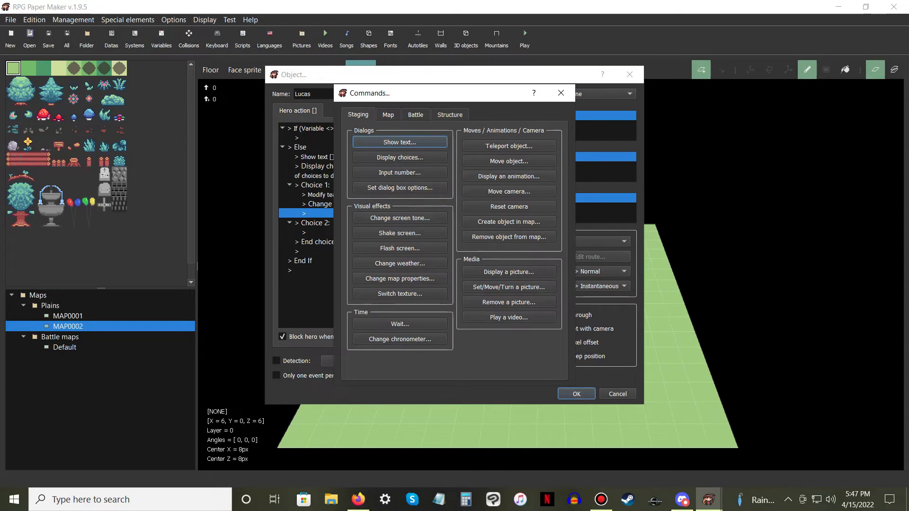
key("ctrl+Tab")
key("Tab")
key("Tab")
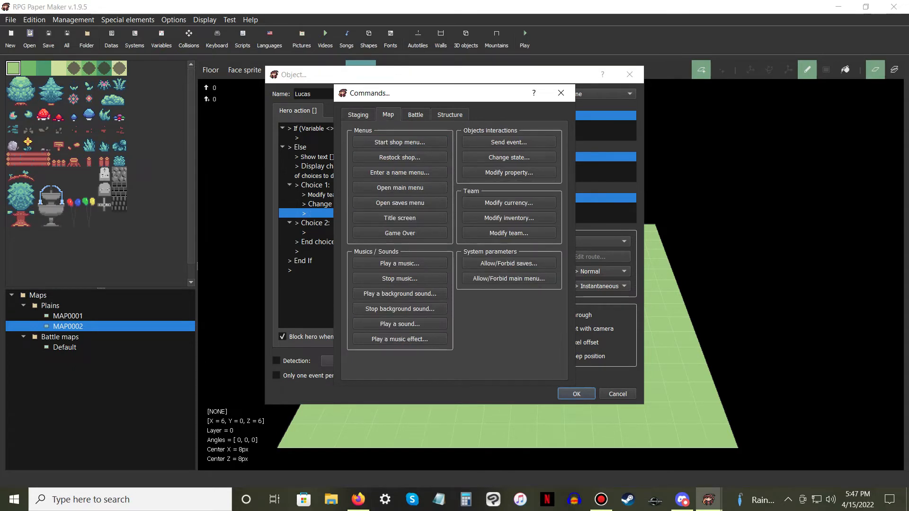
key("Return")
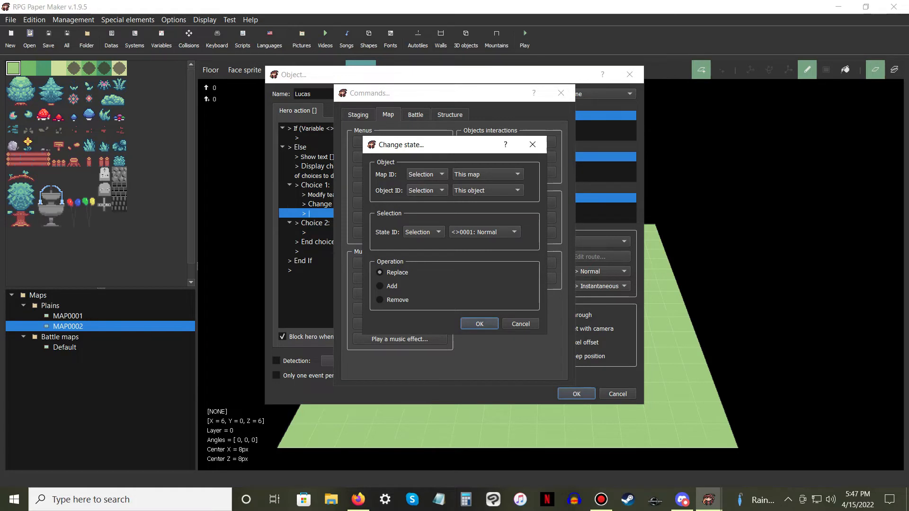
key("Return")
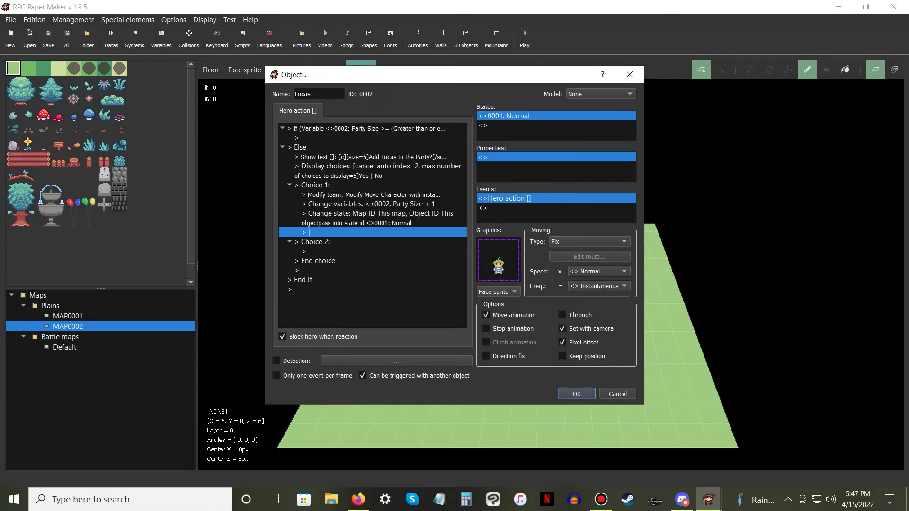
Add the state 0002: Second to the Lucas object's states
right_click(509, 125)
left_click(524, 132)
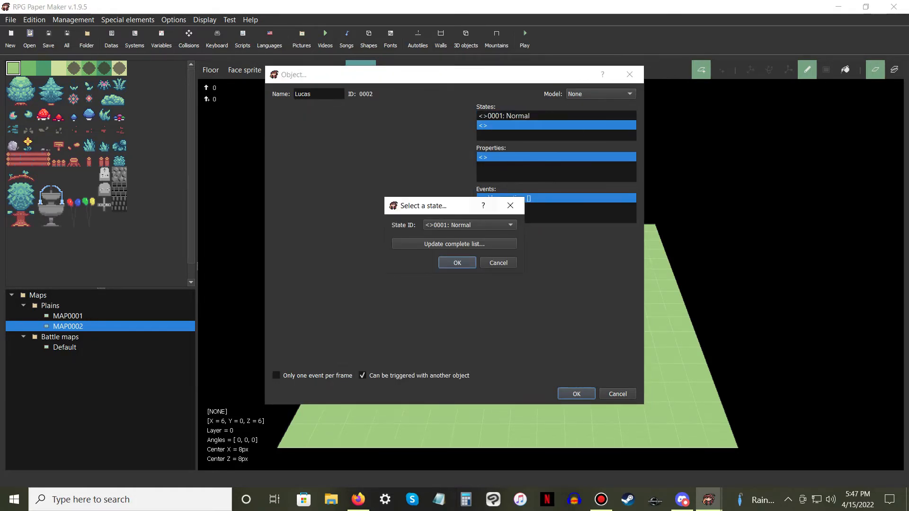
left_click(468, 243)
key("Down")
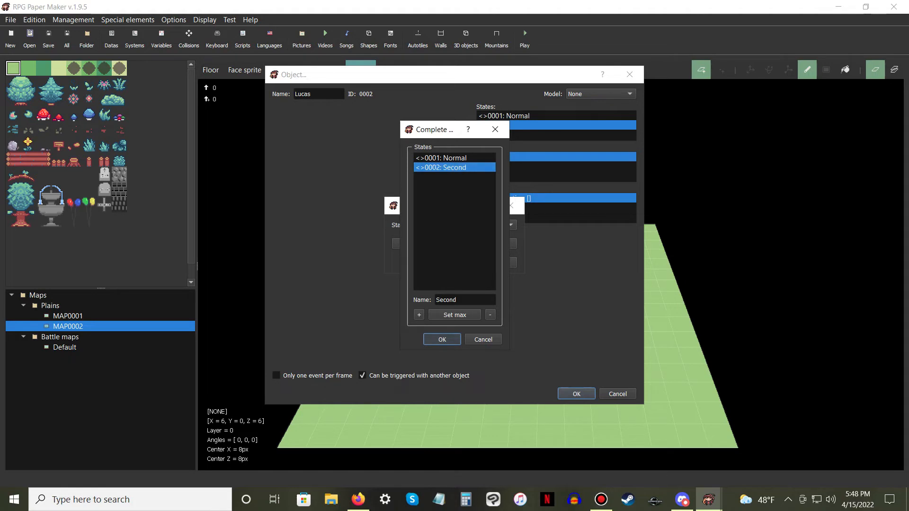
key("Return")
left_click(469, 226)
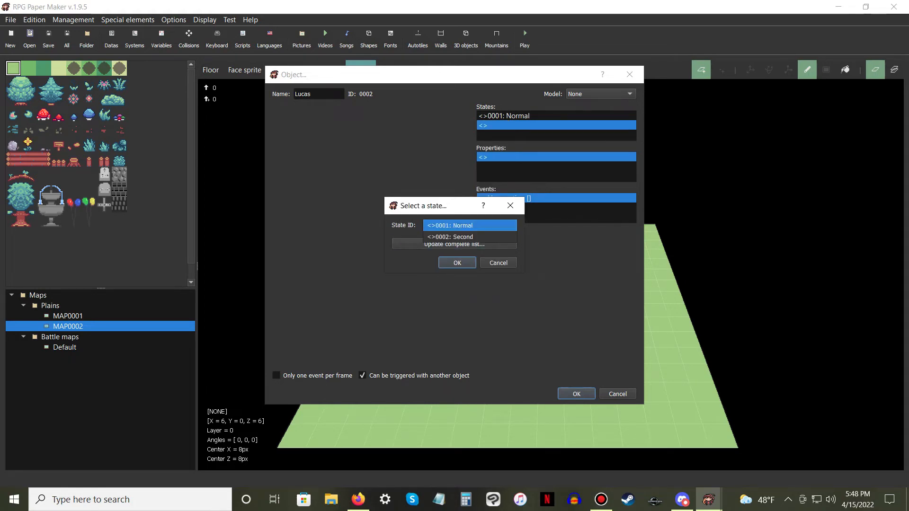
left_click(469, 237)
key("Return")
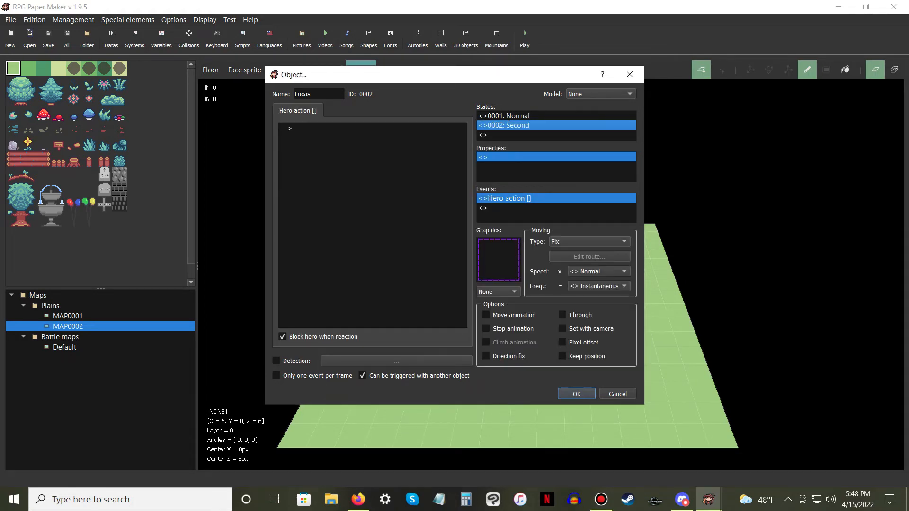
Edit the Normal state's Change state command under Choice 1 so it passes this object into state 0002: Second
left_click(506, 115)
left_click(507, 125)
left_click(506, 116)
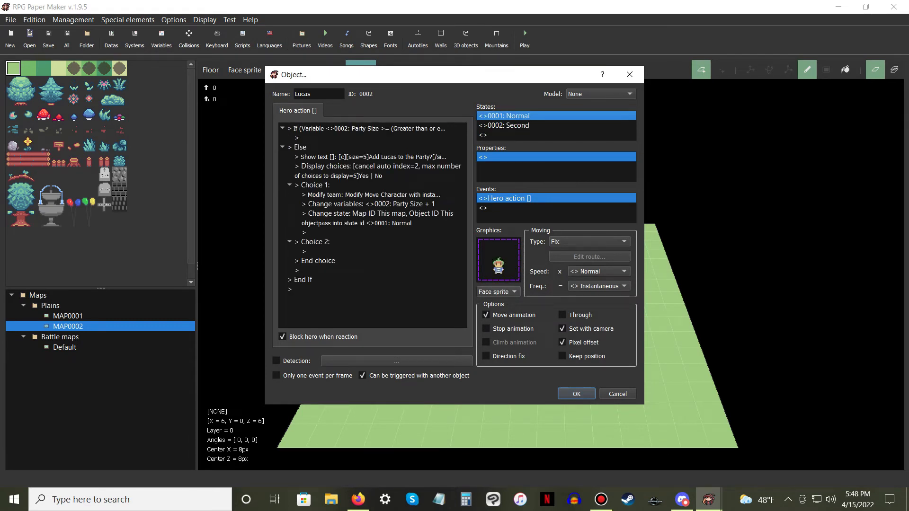
left_click(373, 218)
double_click(400, 218)
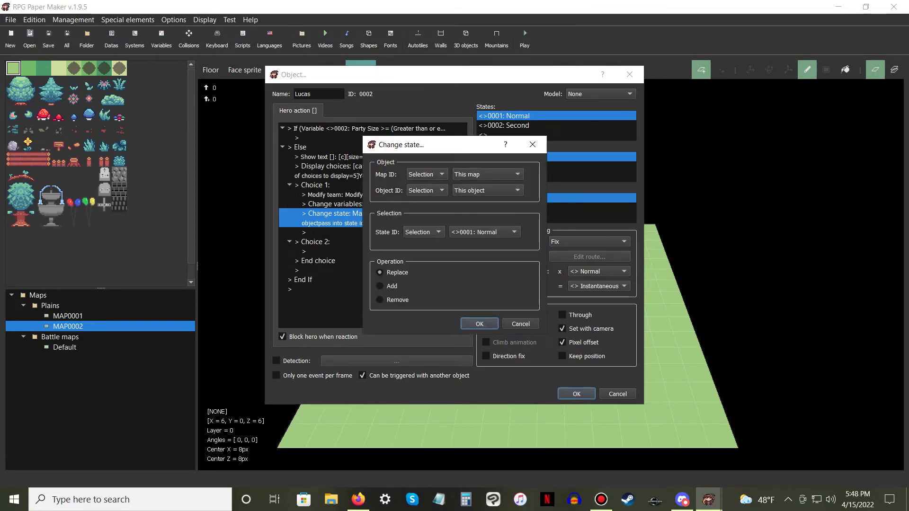
left_click(489, 231)
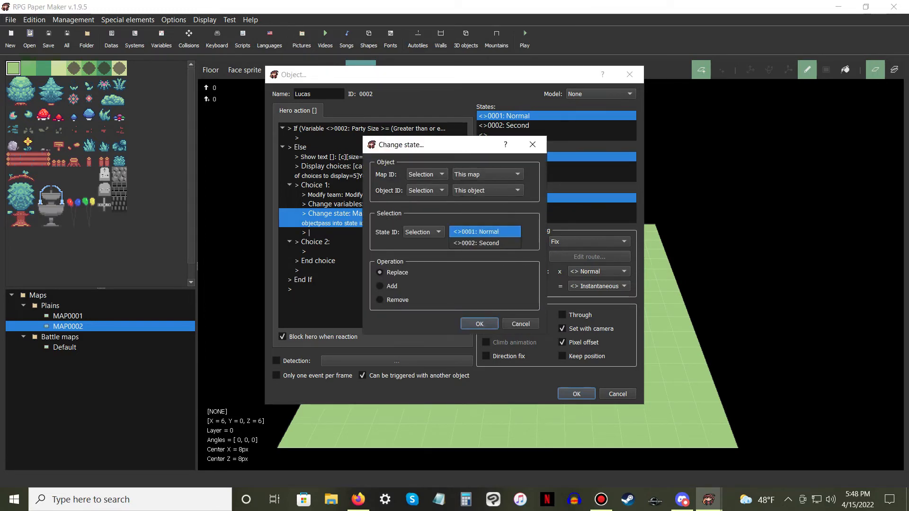
left_click(477, 243)
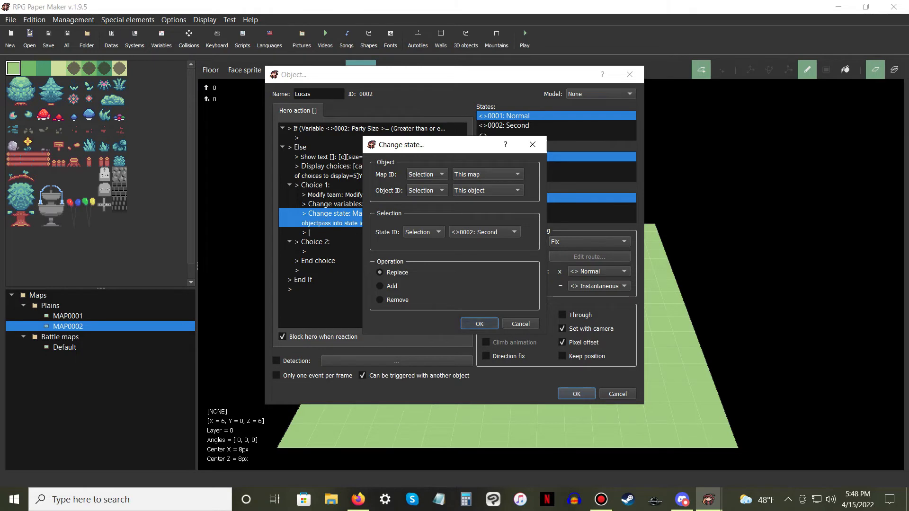
left_click(479, 323)
Add a centred Show text command reading "Party is Full." in font size 5 to the If branch, and accept the Lucas object
left_click(344, 137)
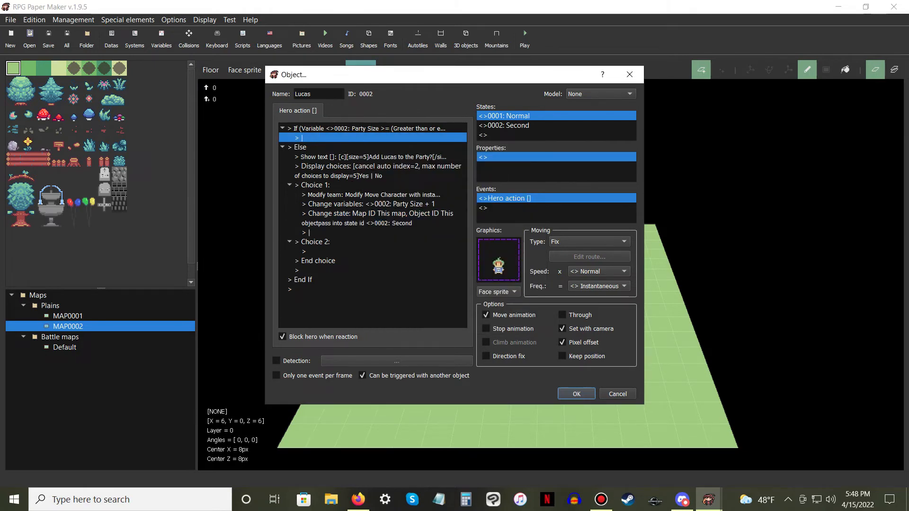
right_click(344, 136)
left_click(362, 140)
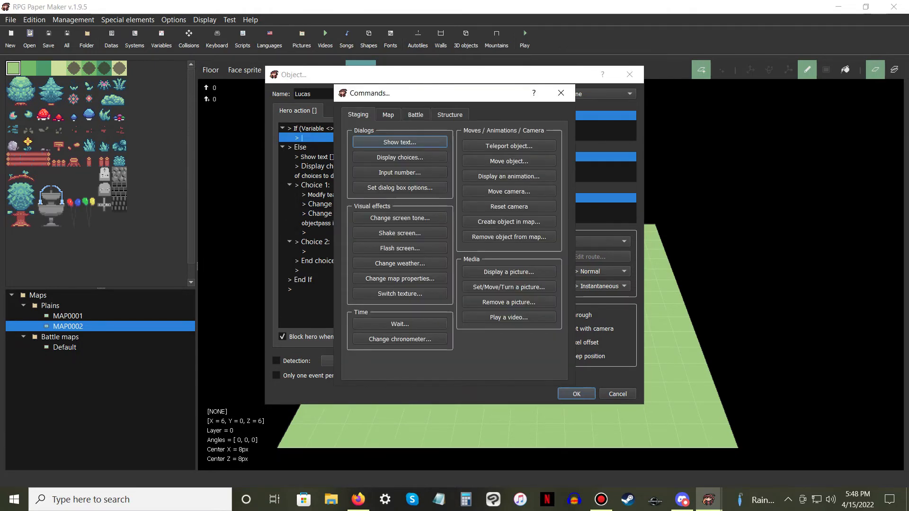
left_click(400, 142)
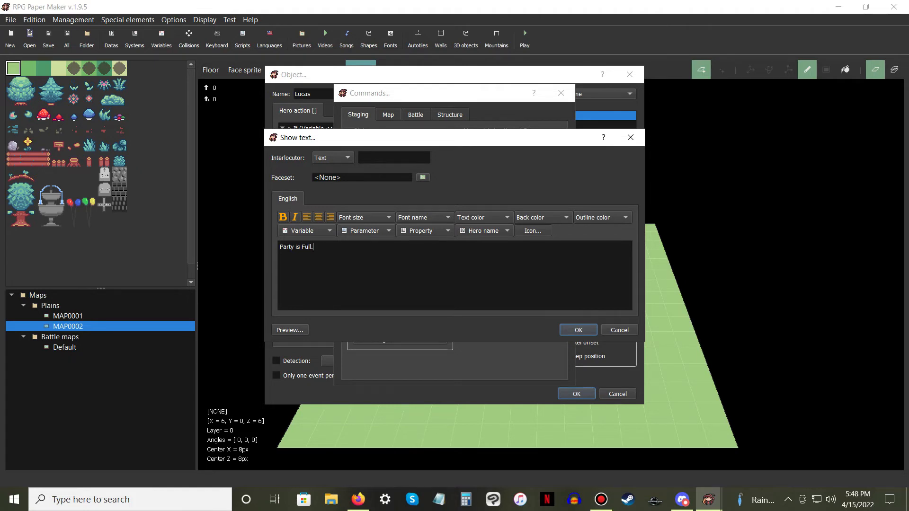
key("ctrl+a")
left_click(366, 218)
left_click(372, 275)
key("ctrl+a")
left_click(318, 216)
left_click(578, 330)
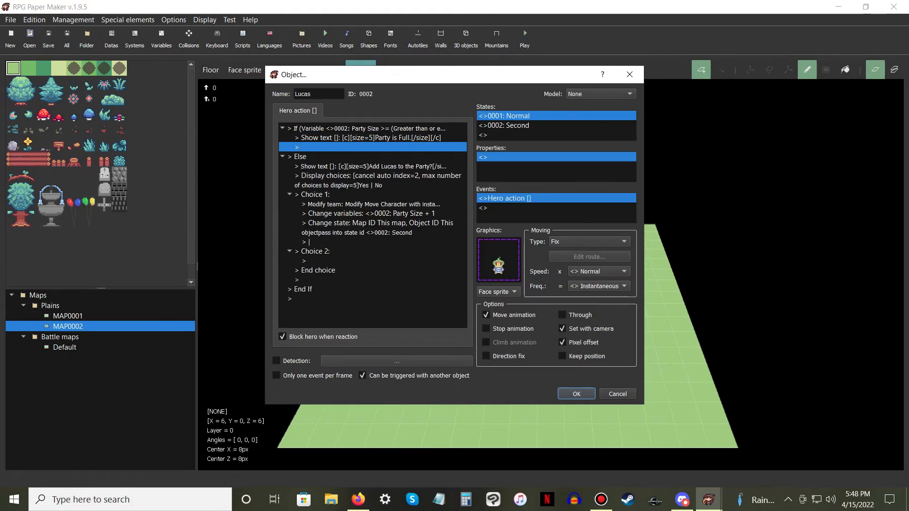
left_click(576, 394)
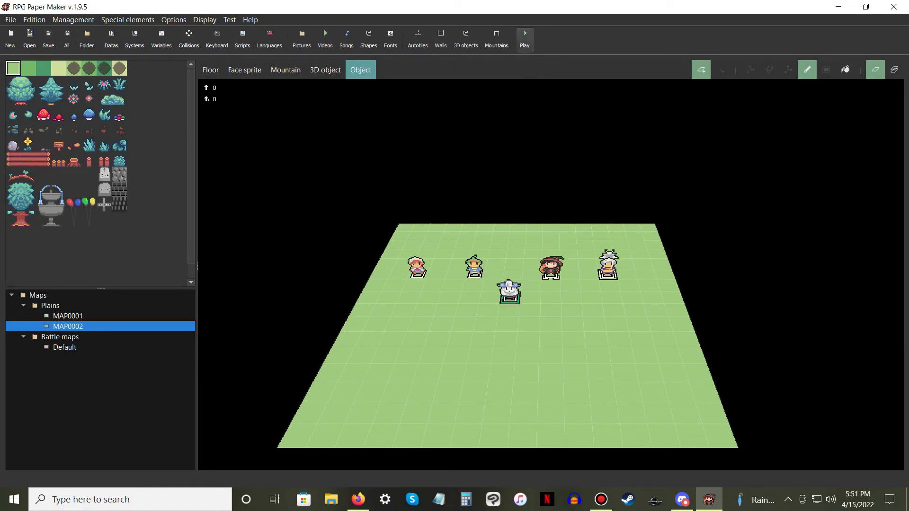
Start a playtest with a new game and check the party menu before approaching the Lucas object
left_click(525, 40)
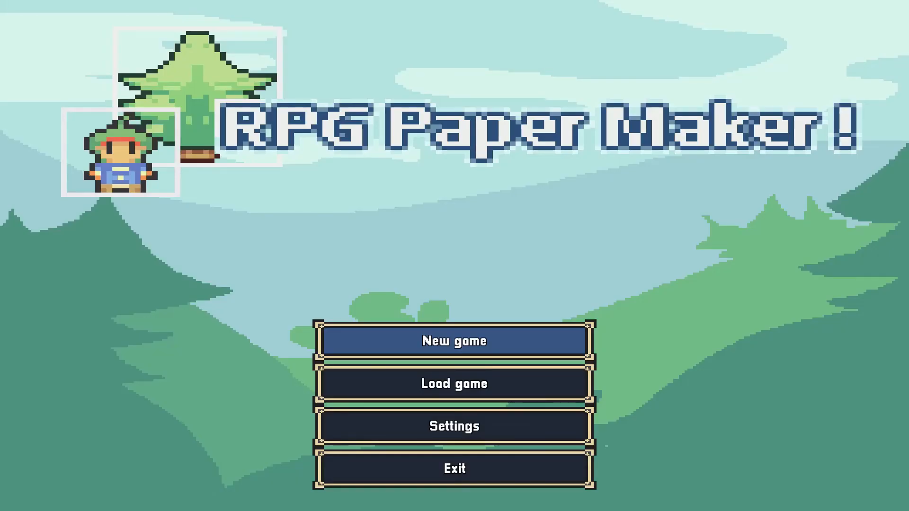
key("Return")
key("Left")
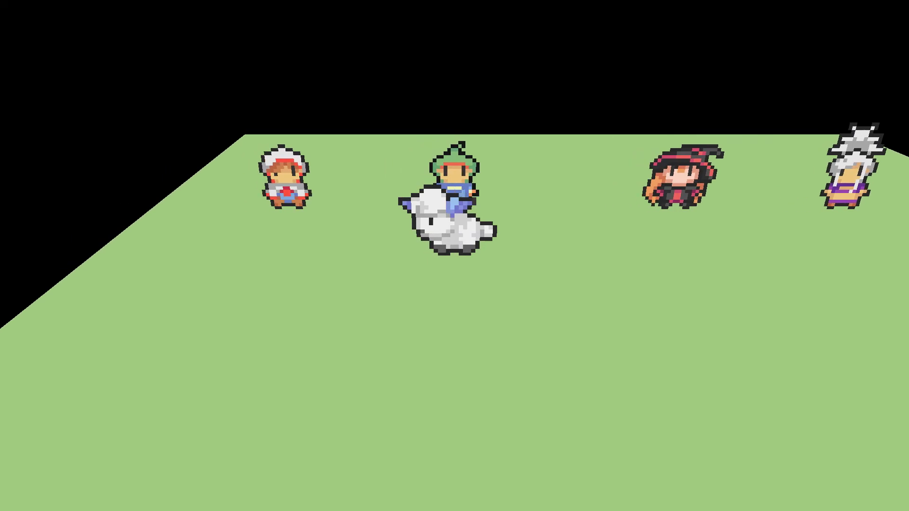
key("Right")
key("Escape")
key("Escape")
key("Up")
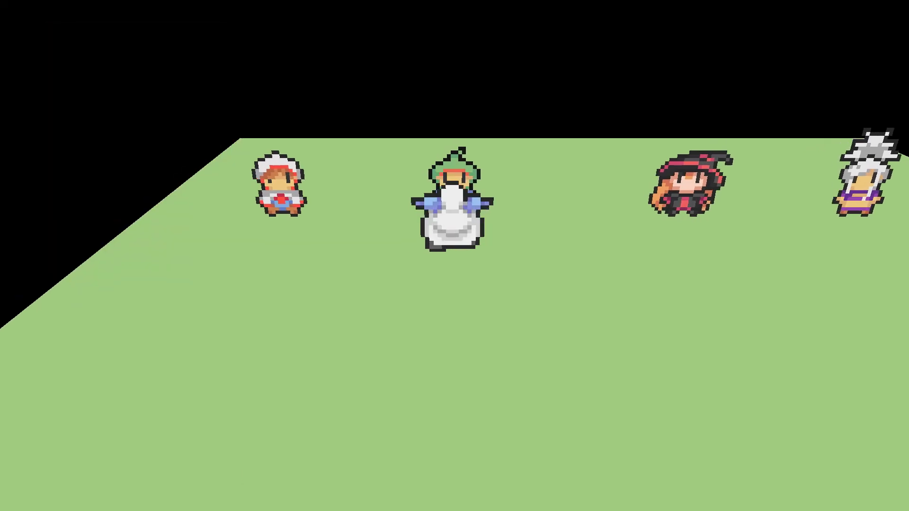
Talk to Lucas, accept adding him to the party, and check the party menu
key("Return")
key("Return")
key("Return")
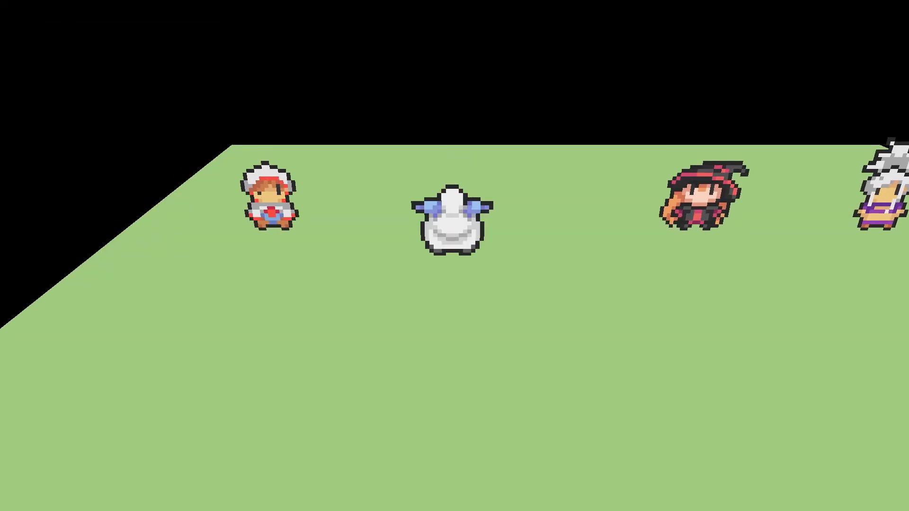
key("Escape")
key("Escape")
Approach Bibi, accept adding her to the party, and check the party menu before and after
key("Left")
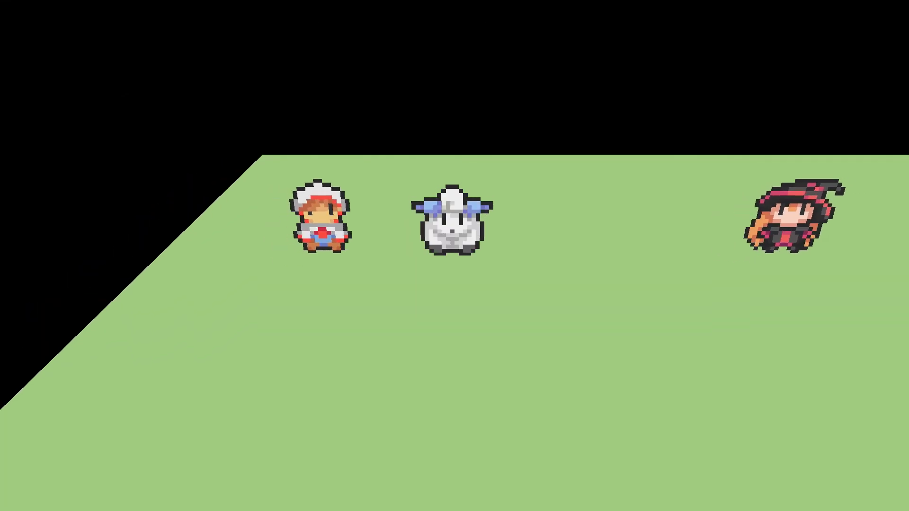
key("Up")
key("Escape")
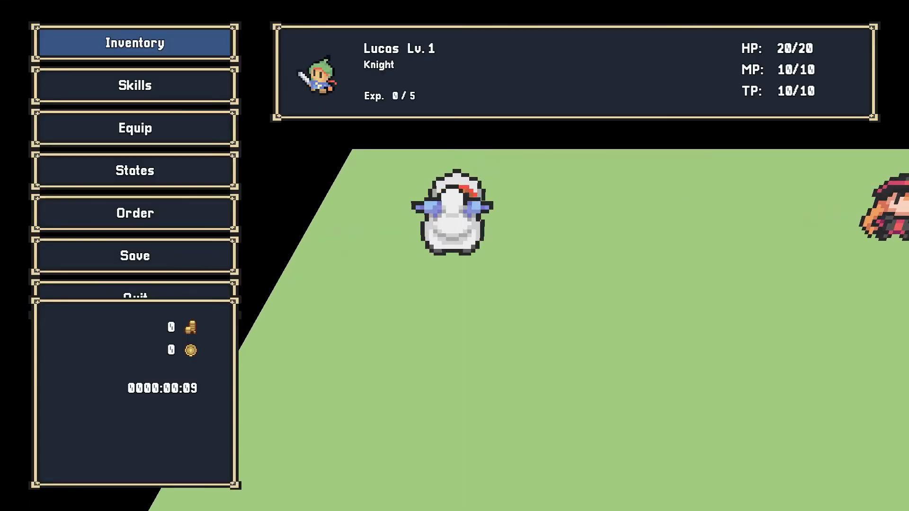
key("Escape")
key("Return")
key("Return")
key("Return")
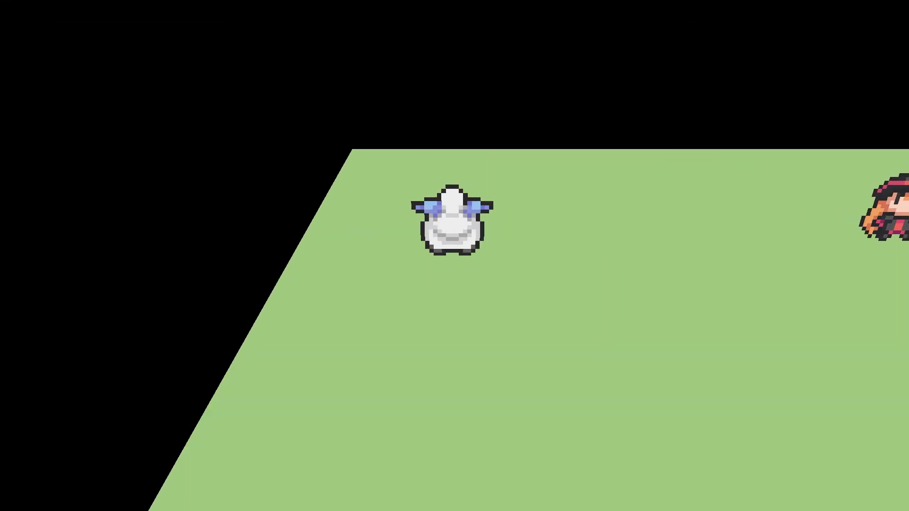
key("Escape")
key("Escape")
Talk to Kate, choose Yes to add her to the party, and check the party menu
key("Right")
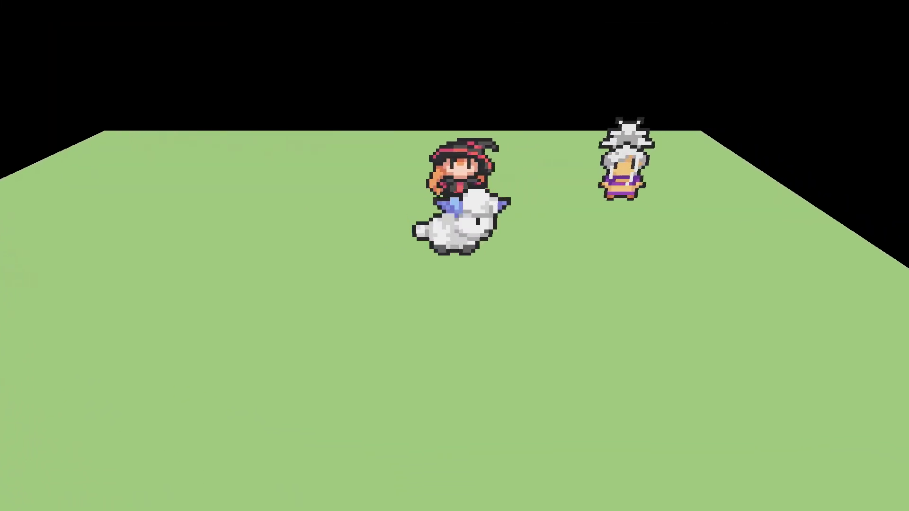
key("Down")
key("Return")
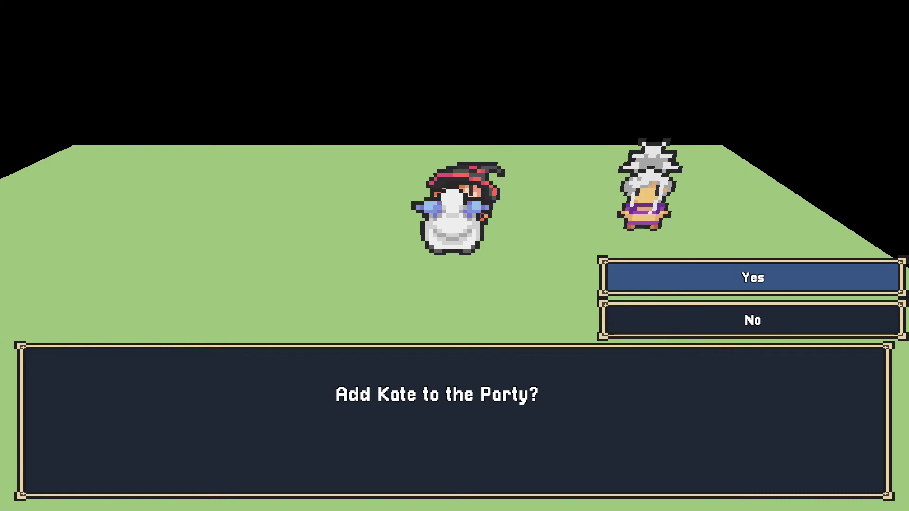
key("Return")
key("Escape")
key("Escape")
Walk to Shana and talk to her to test recruiting one more party member
key("Right")
key("Right")
key("Up")
key("Return")
key("Return")
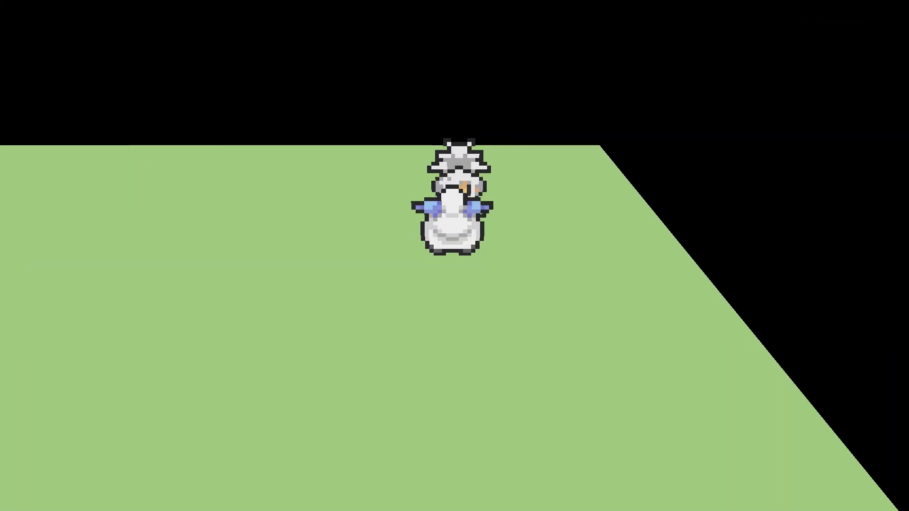
In the pedestal demo map, add Kate to the party, checking the party menu before and after
key("Escape")
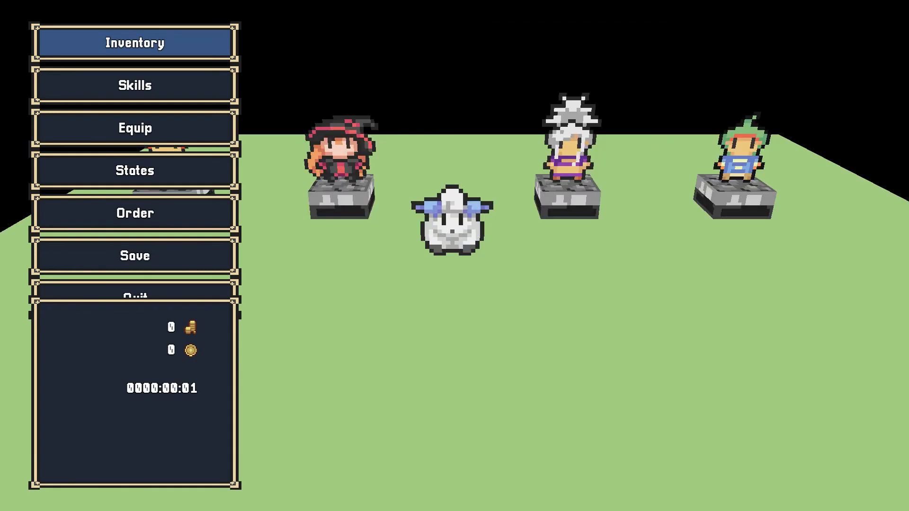
key("Escape")
key("Left")
key("Up")
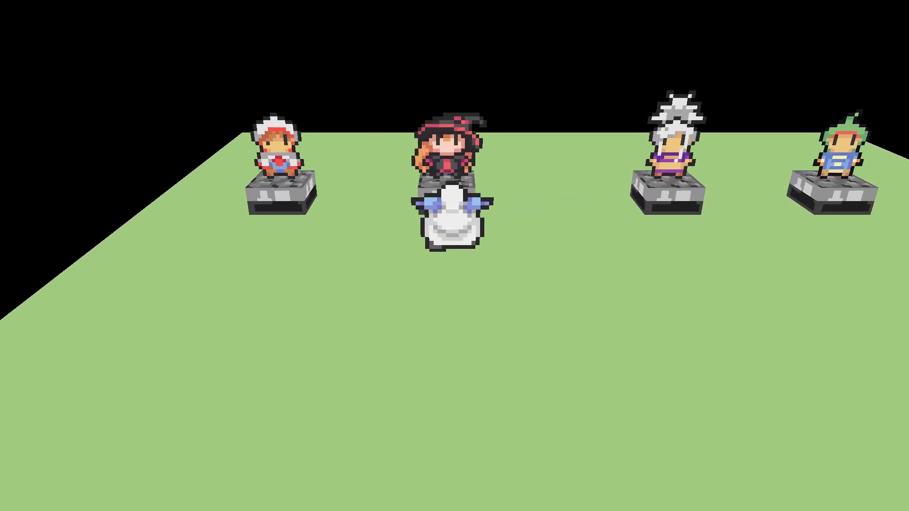
key("Return")
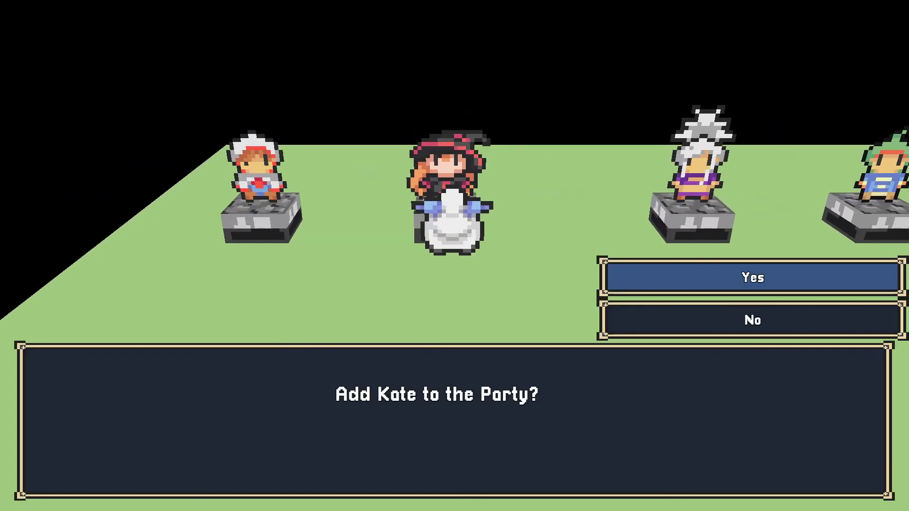
key("Return")
key("Escape")
key("Escape")
Add Bibi to the party from her pedestal and check the party menu
key("Left")
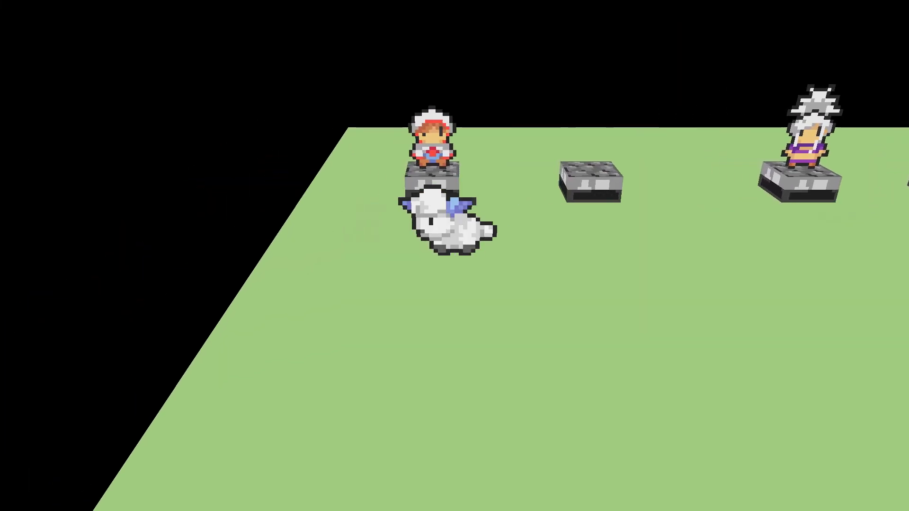
key("Up")
key("Return")
key("Return")
key("Escape")
key("Escape")
Return to Kate's empty pedestal, remove her from the party, and check the party menu
key("Right")
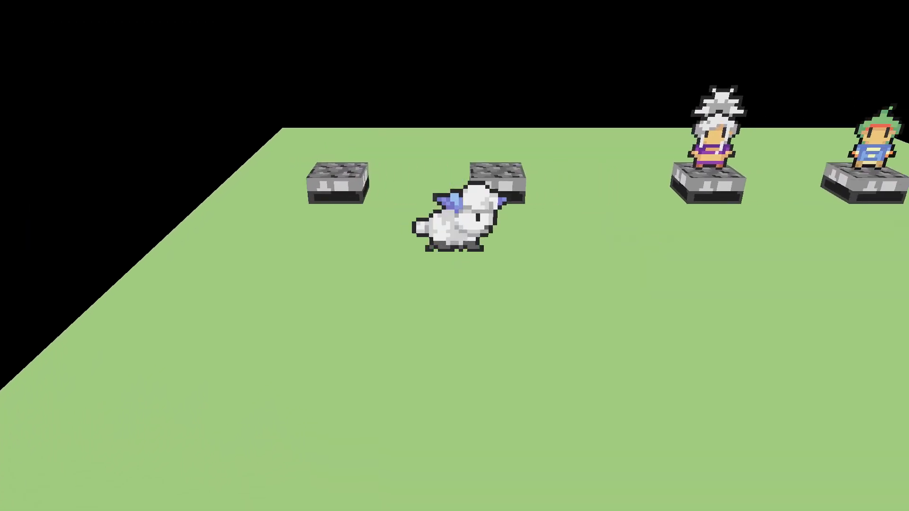
key("Up")
key("Return")
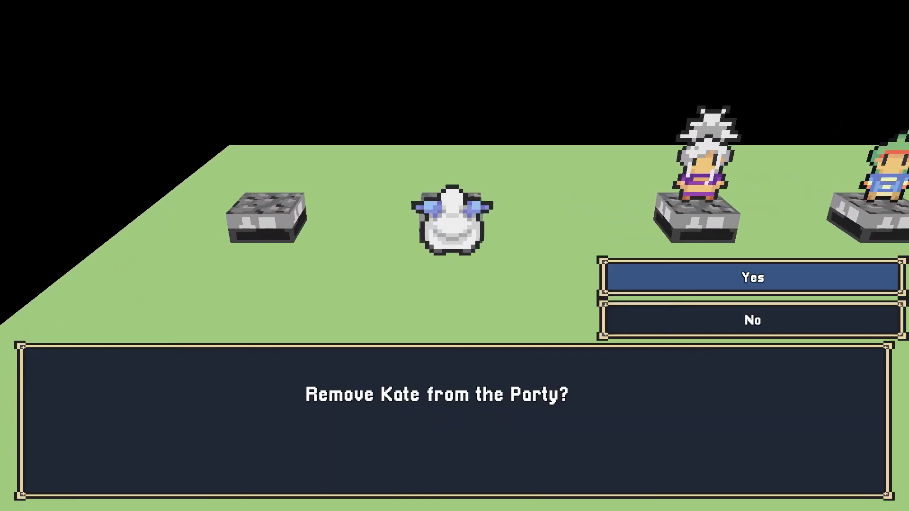
key("Return")
key("Escape")
key("Escape")
Add Shana to the party from her pedestal and check the party menu
key("Right")
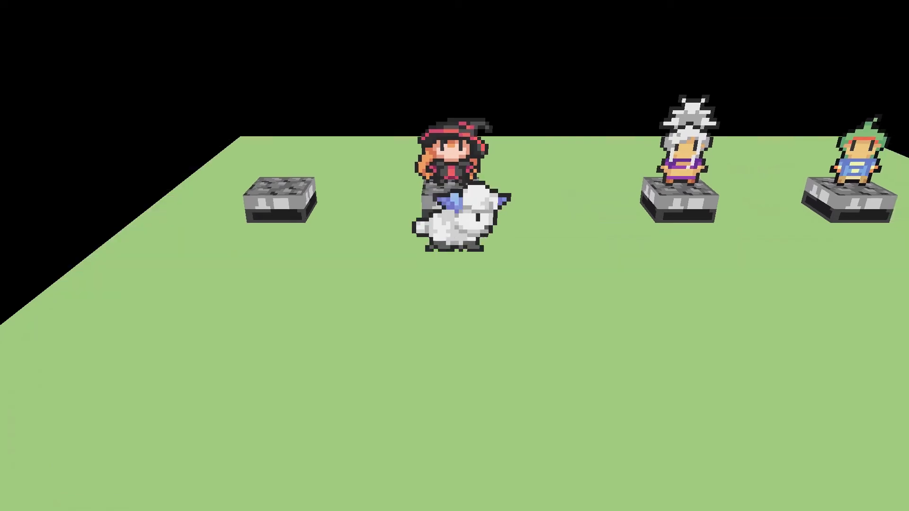
key("Up")
key("Return")
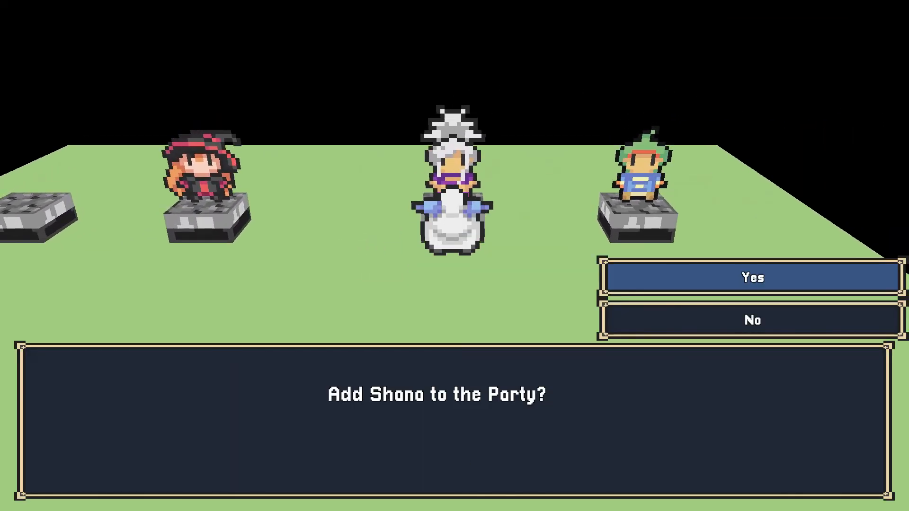
key("Return")
key("Escape")
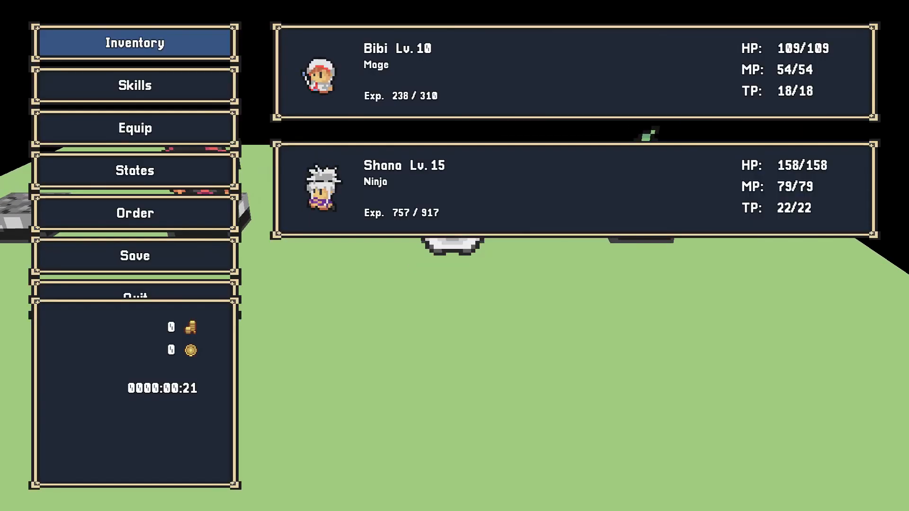
key("Escape")
Remove Shana from the party and add Lucas from his pedestal, checking the party menu
key("Return")
key("Return")
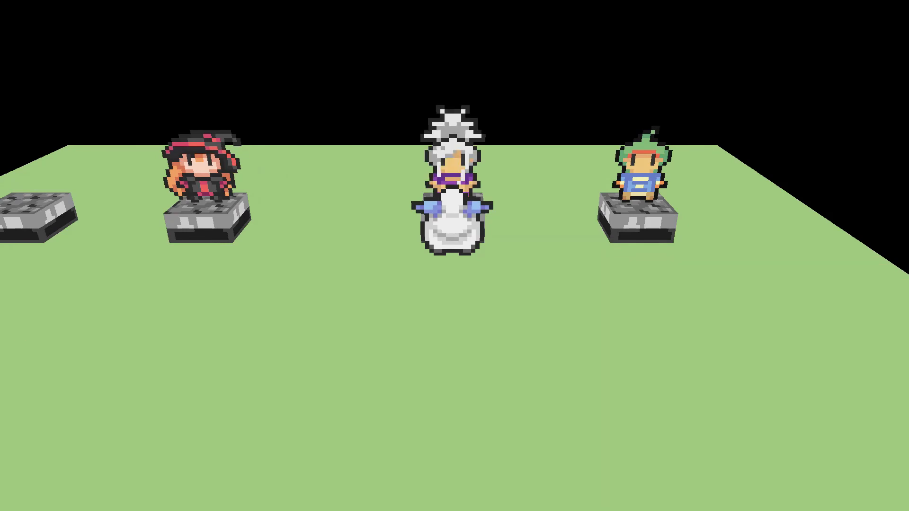
key("Right")
key("Up")
key("Return")
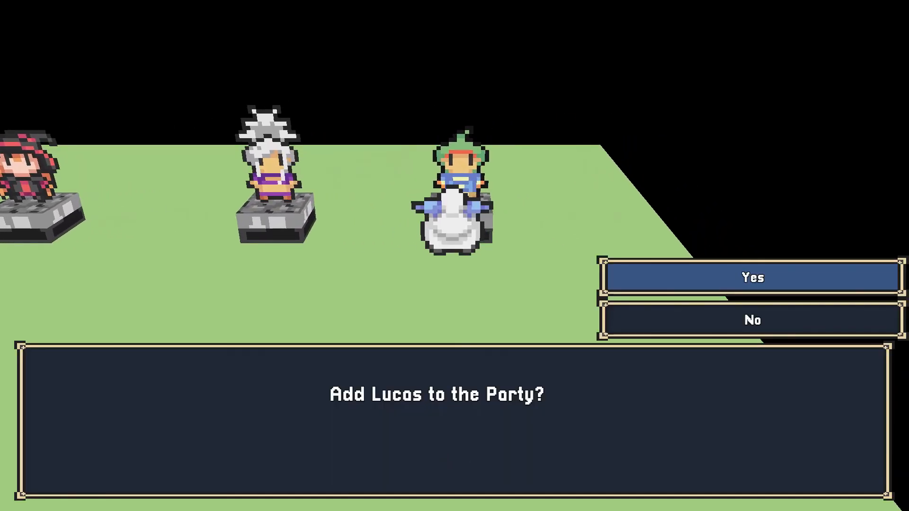
key("Return")
key("Escape")
key("Escape")
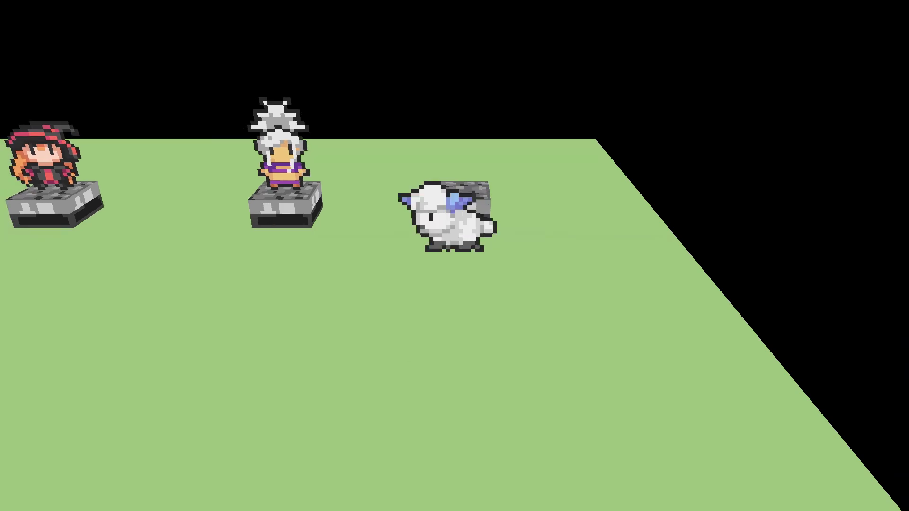
Add Kate to the party again from her pedestal and check the party menu
key("Left")
key("Up")
key("Return")
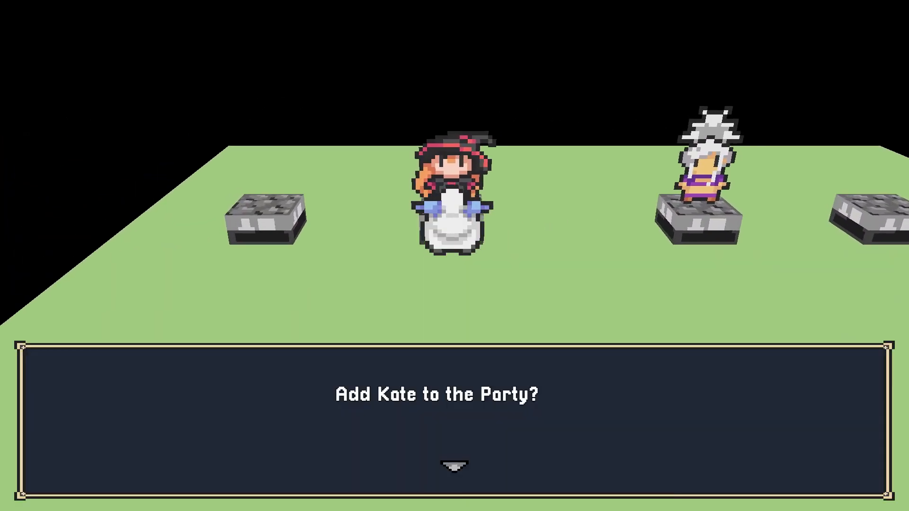
key("Return")
key("Escape")
key("Escape")
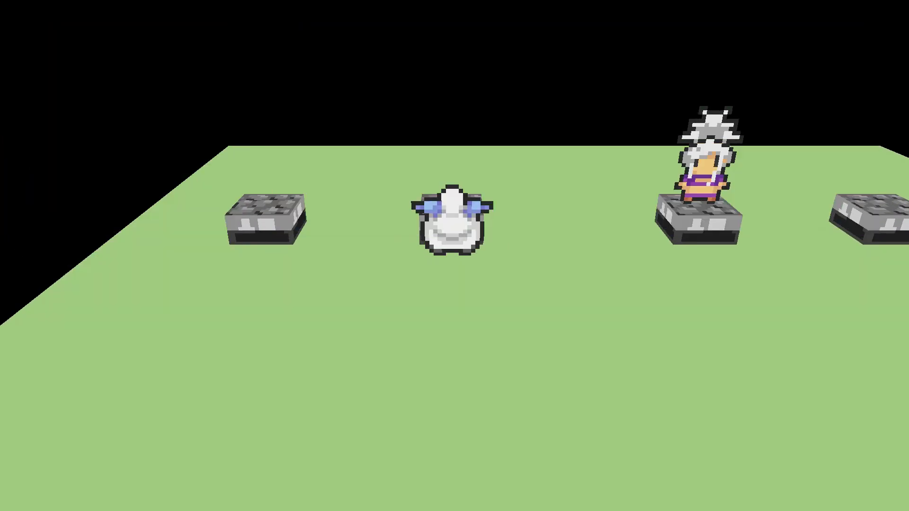
Talk to Shana, reset the team, and check the party menu
key("Right")
key("Up")
key("Return")
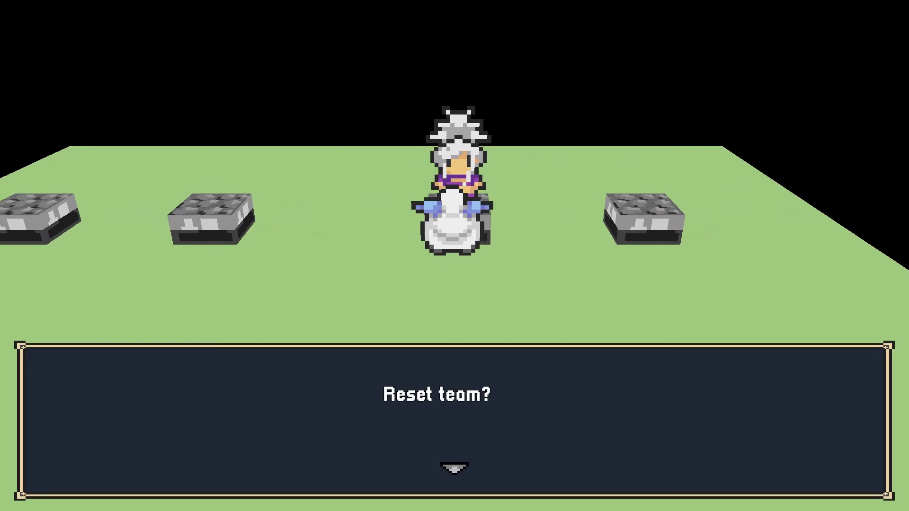
key("Return")
key("Down")
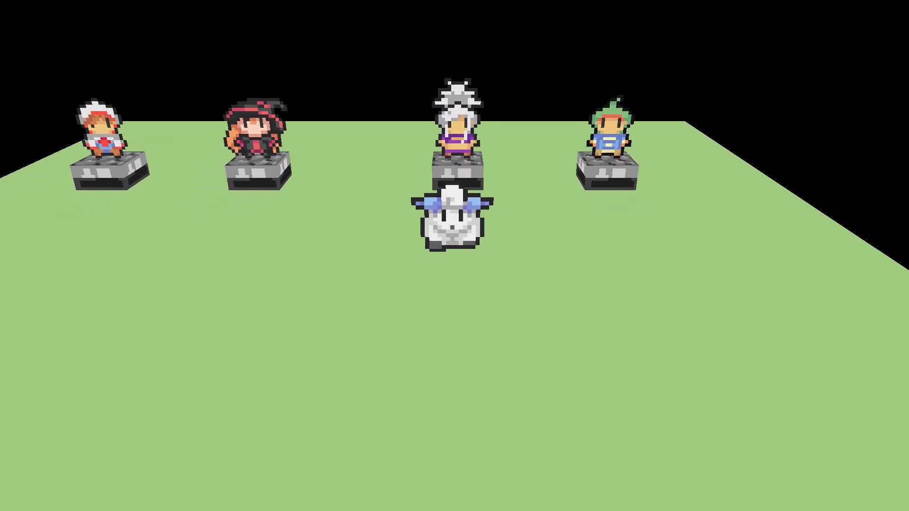
key("Escape")
key("Escape")
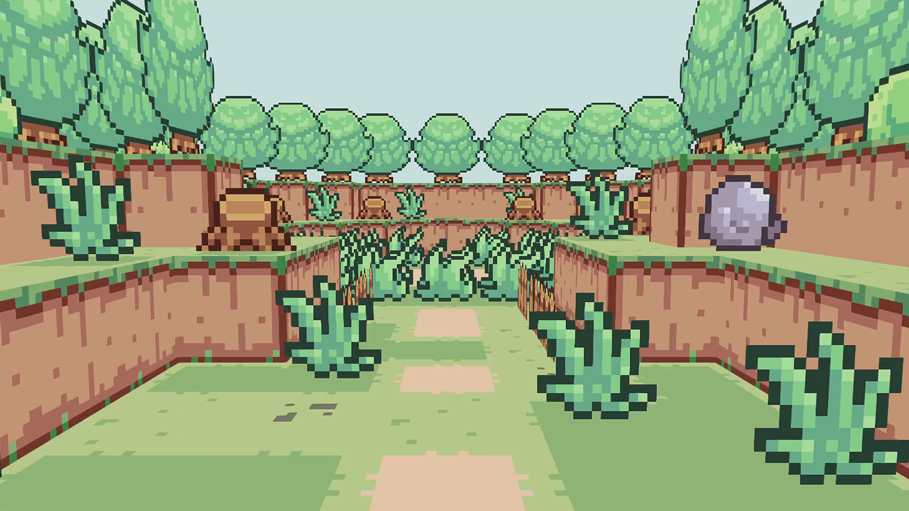